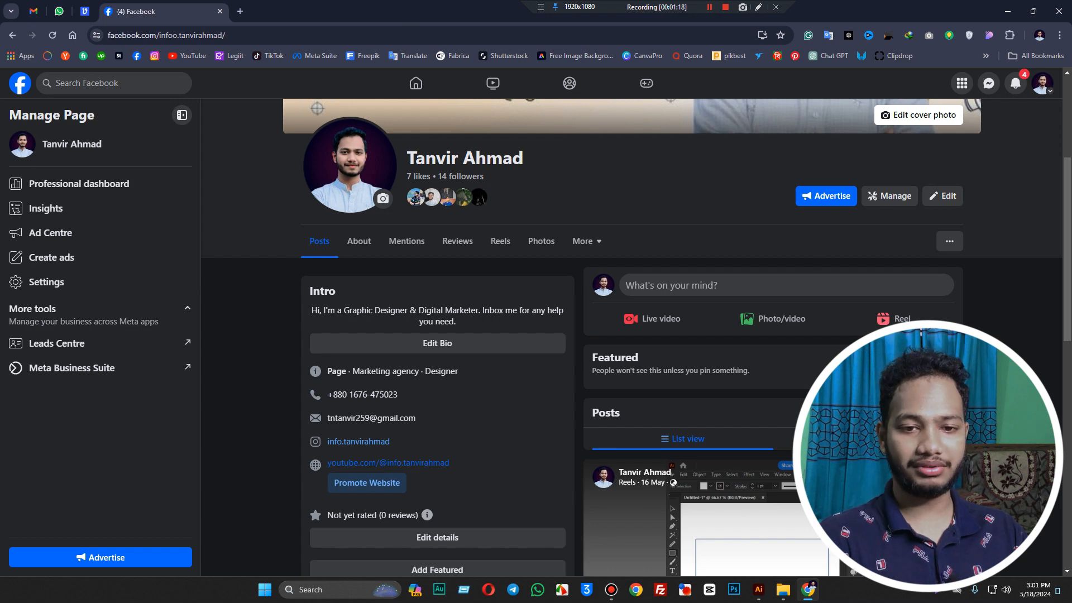
Look through the current page's intro details, photos and recent reels.
scroll(1023, 280, up, 4)
scroll(1012, 246, down, 9)
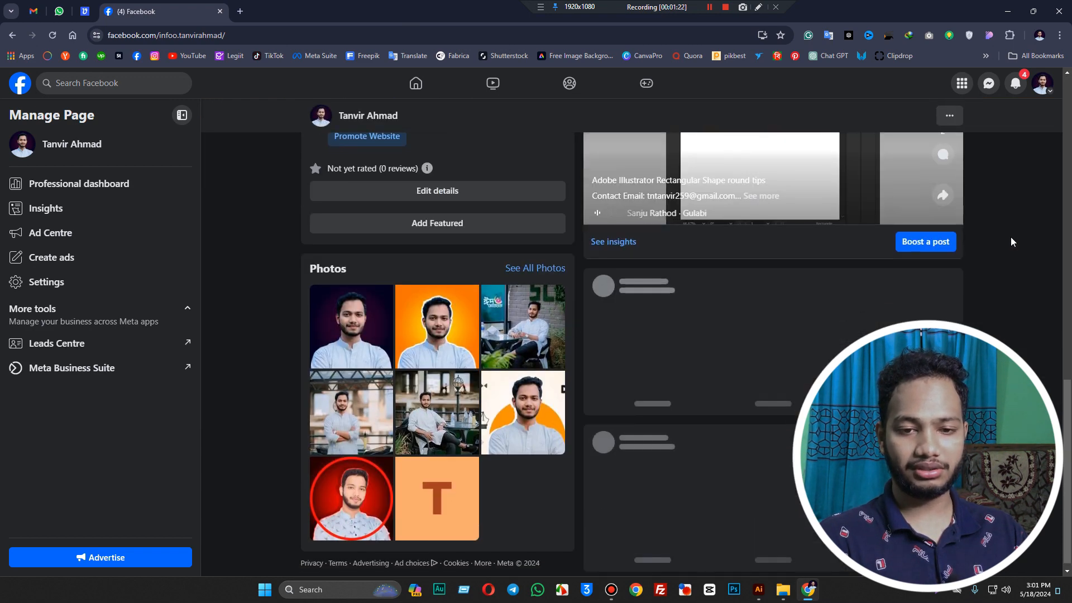
scroll(1011, 236, up, 1)
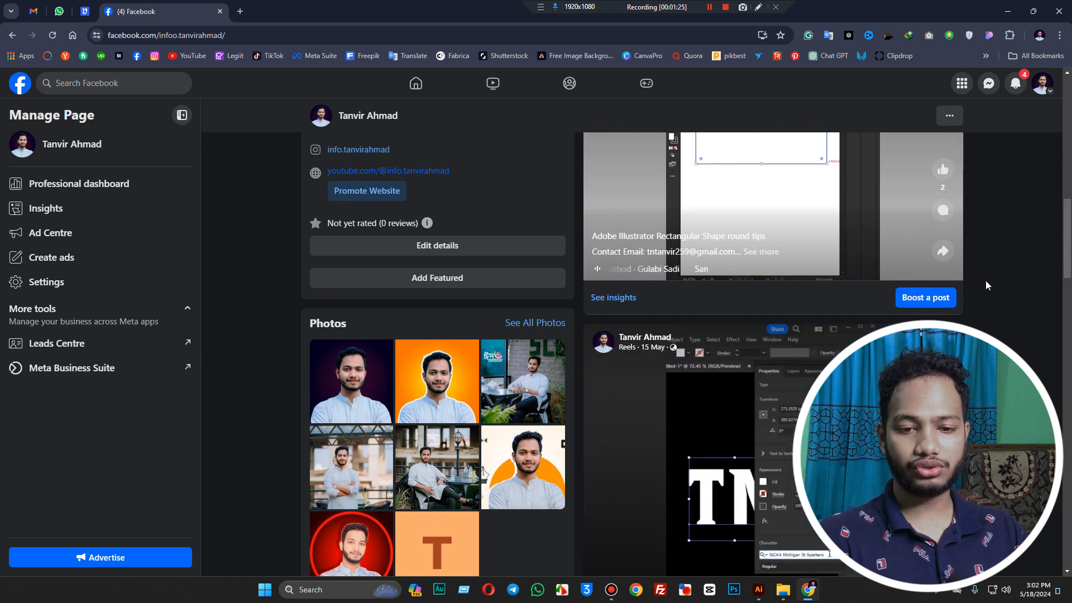
scroll(987, 280, down, 2)
scroll(980, 288, down, 10)
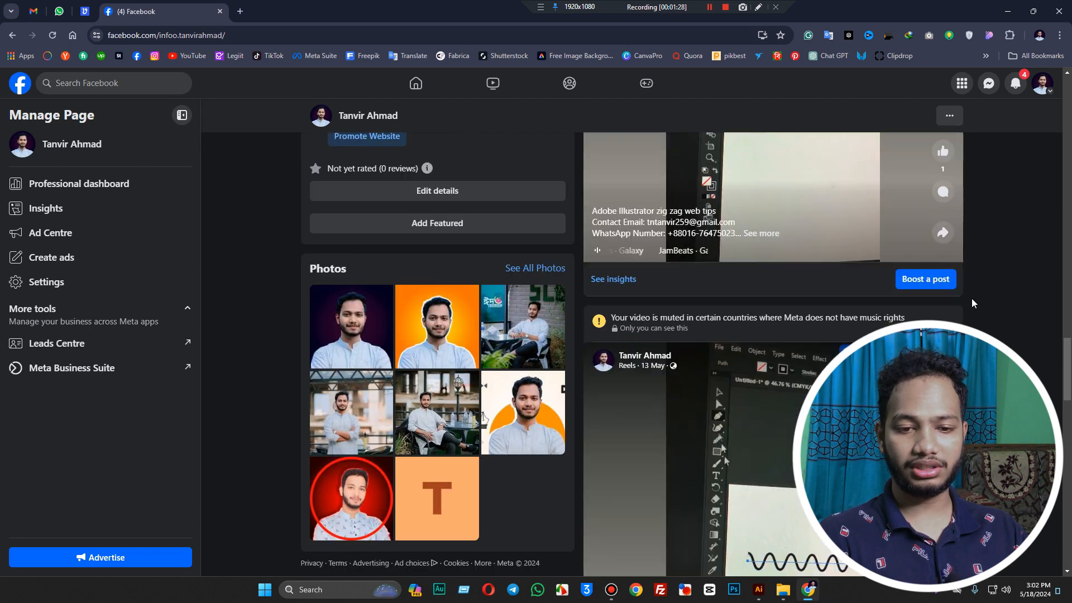
scroll(976, 293, down, 6)
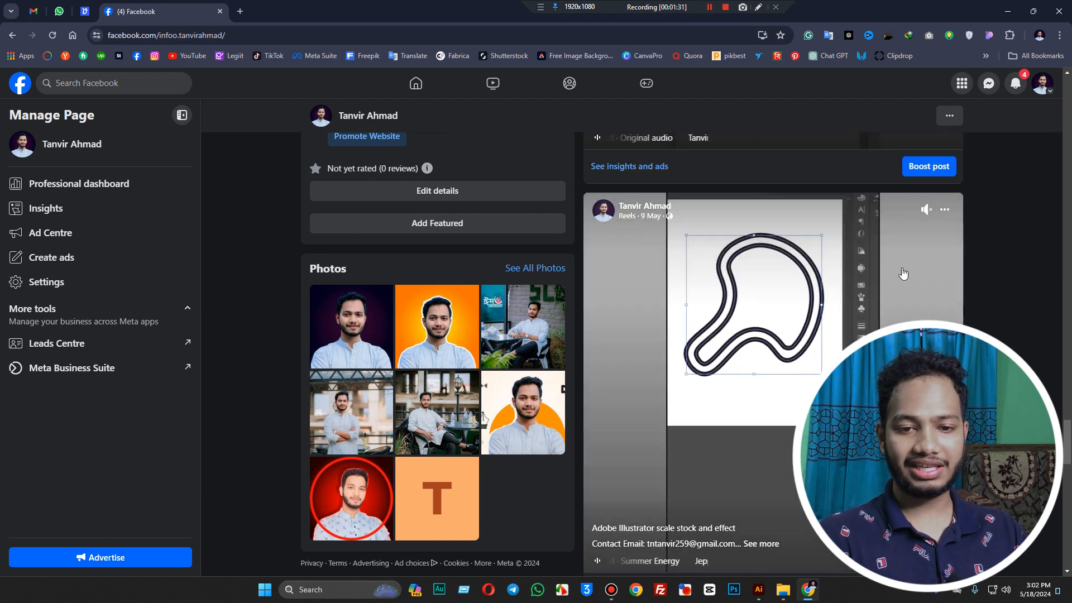
scroll(1022, 200, up, 4)
scroll(1022, 200, up, 6)
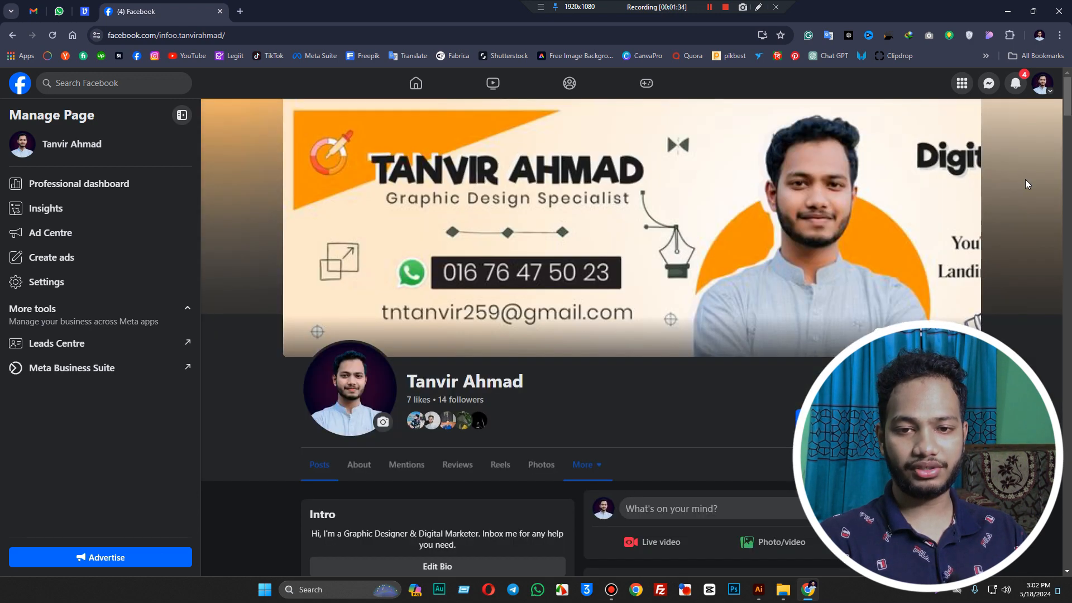
Switch the active profile to the Design Point page.
click(1020, 89)
click(1017, 84)
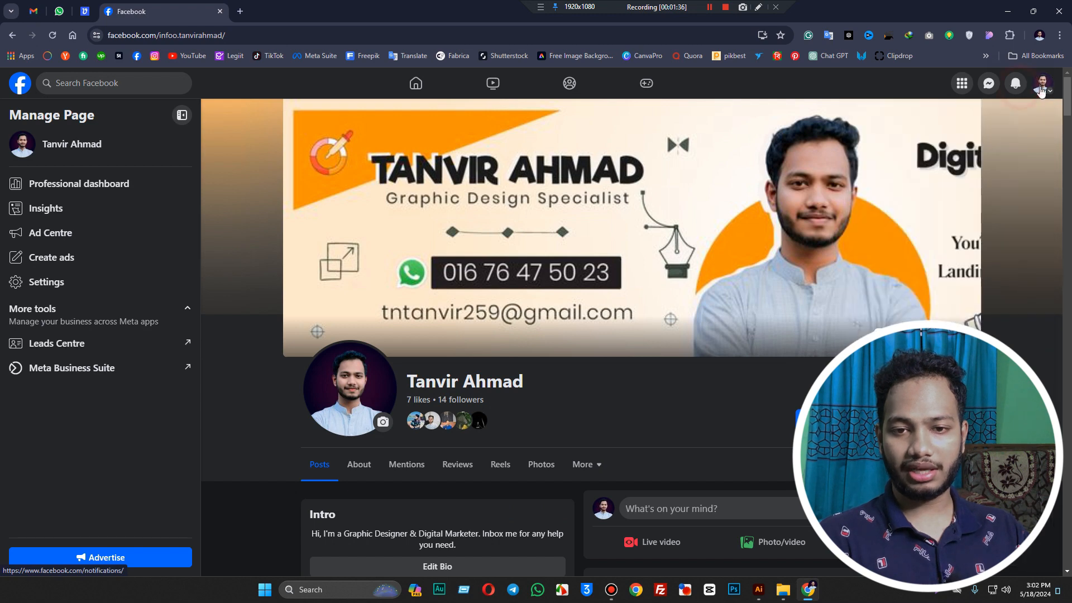
click(1042, 84)
click(967, 224)
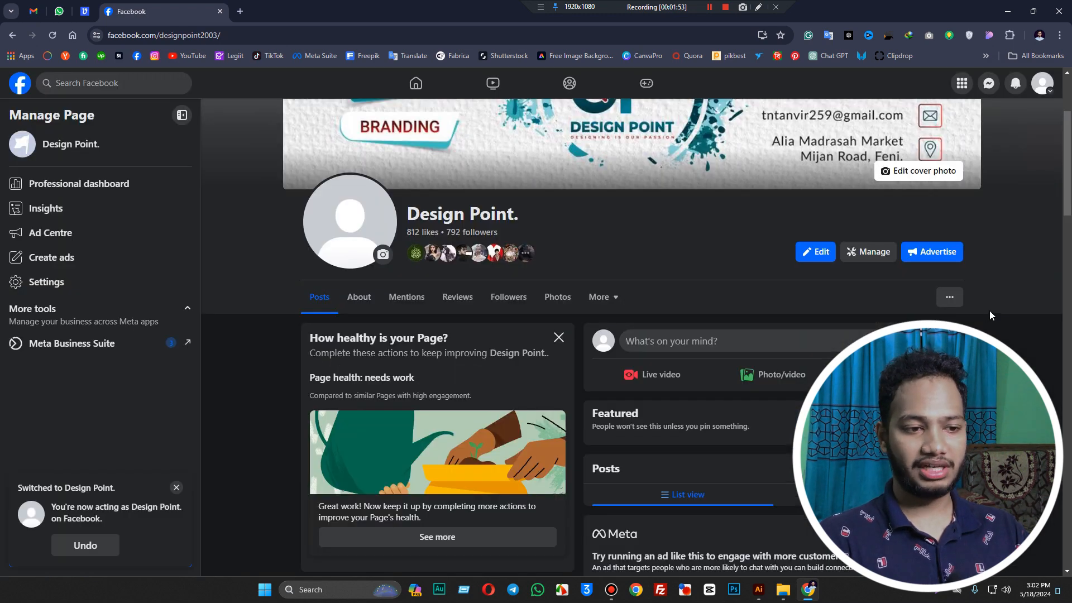
Open the boost settings for the Food Social Media Post Design post on the Design Point page.
scroll(992, 316, down, 6)
scroll(990, 312, down, 3)
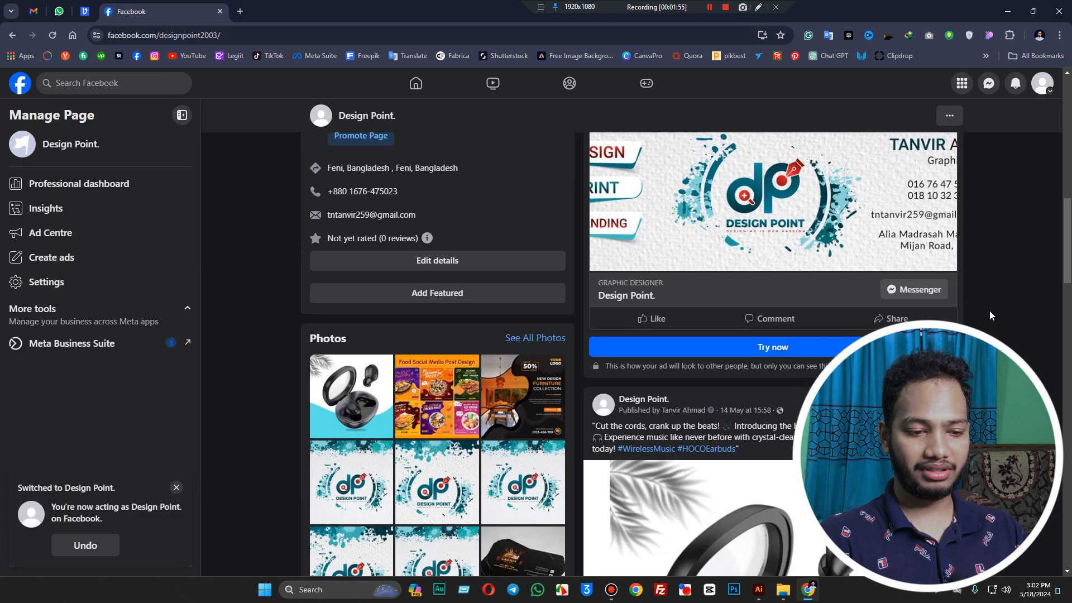
scroll(990, 313, down, 2)
scroll(990, 316, down, 10)
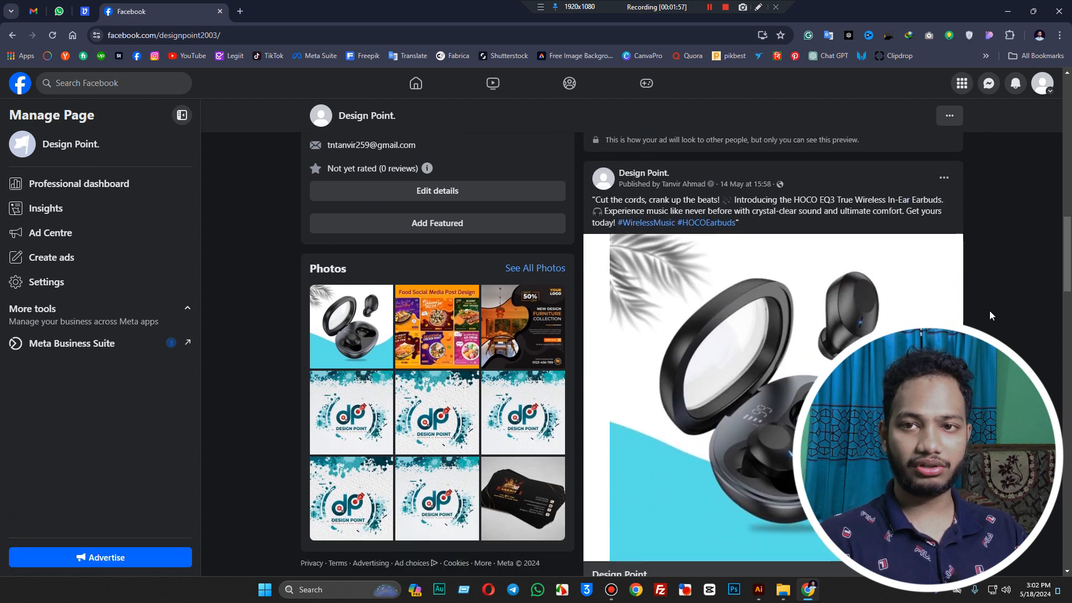
scroll(990, 316, down, 2)
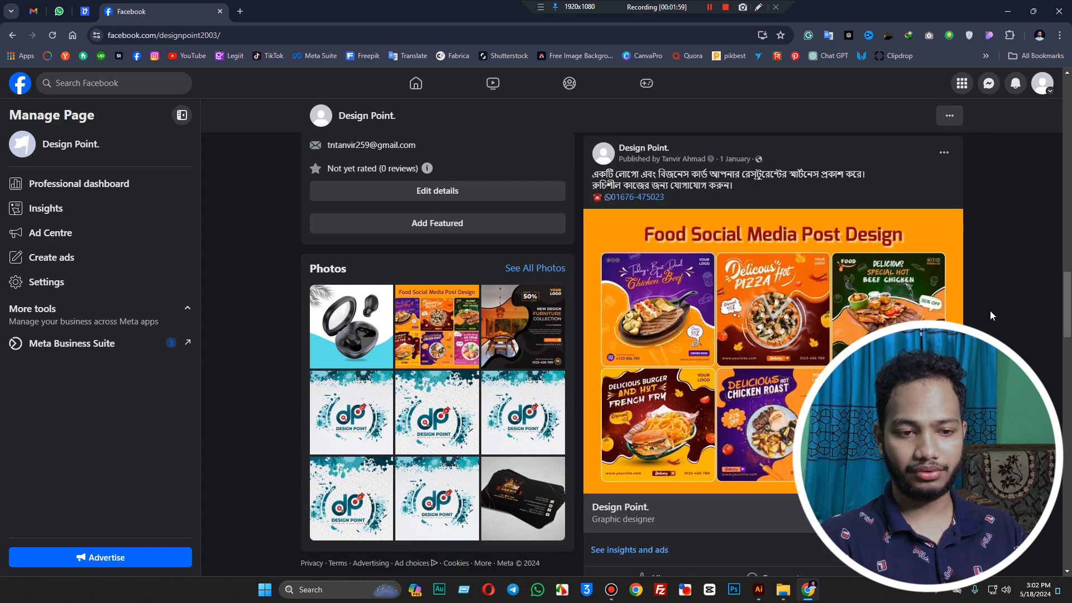
scroll(990, 320, up, 1)
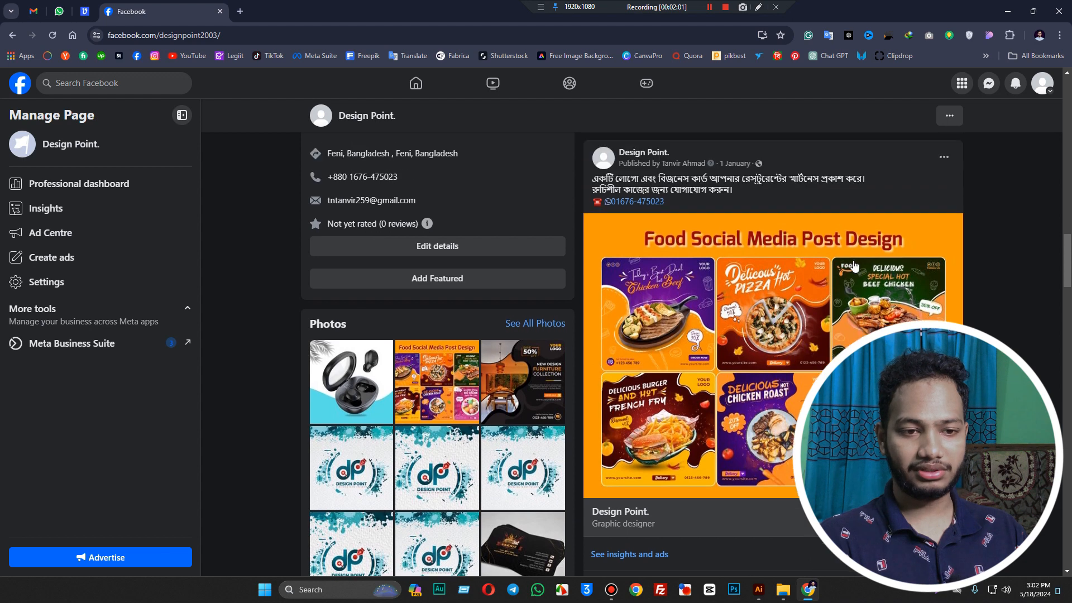
drag(647, 179, 793, 190)
click(795, 191)
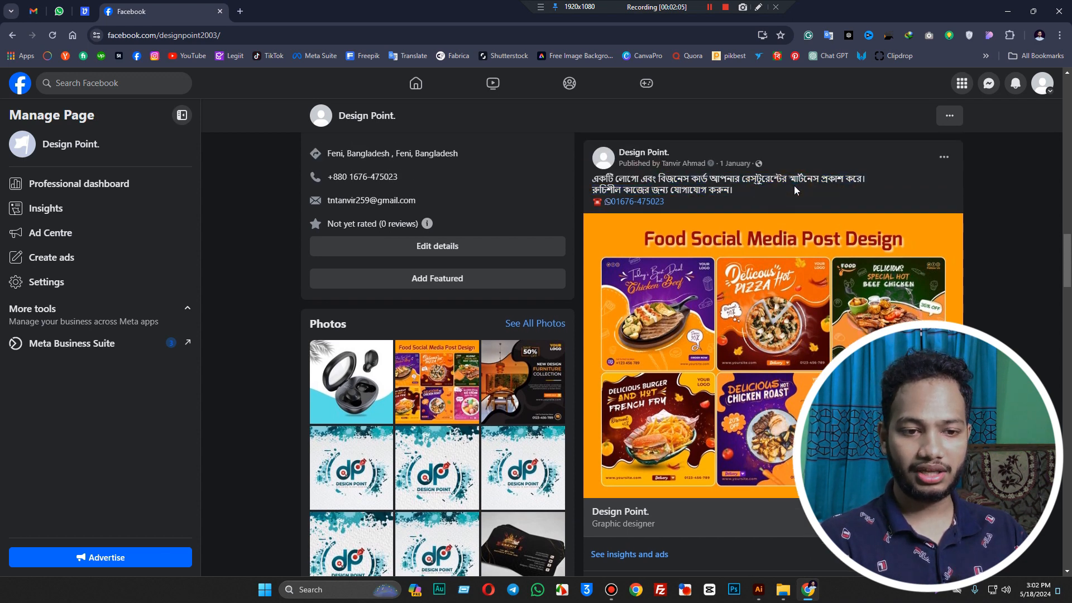
scroll(795, 190, down, 1)
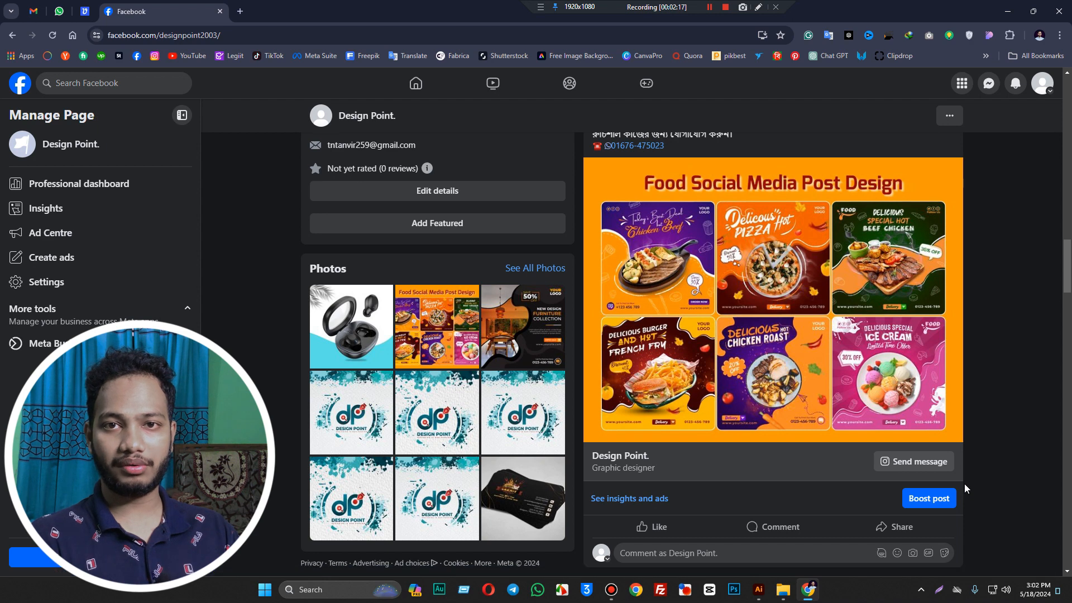
click(929, 498)
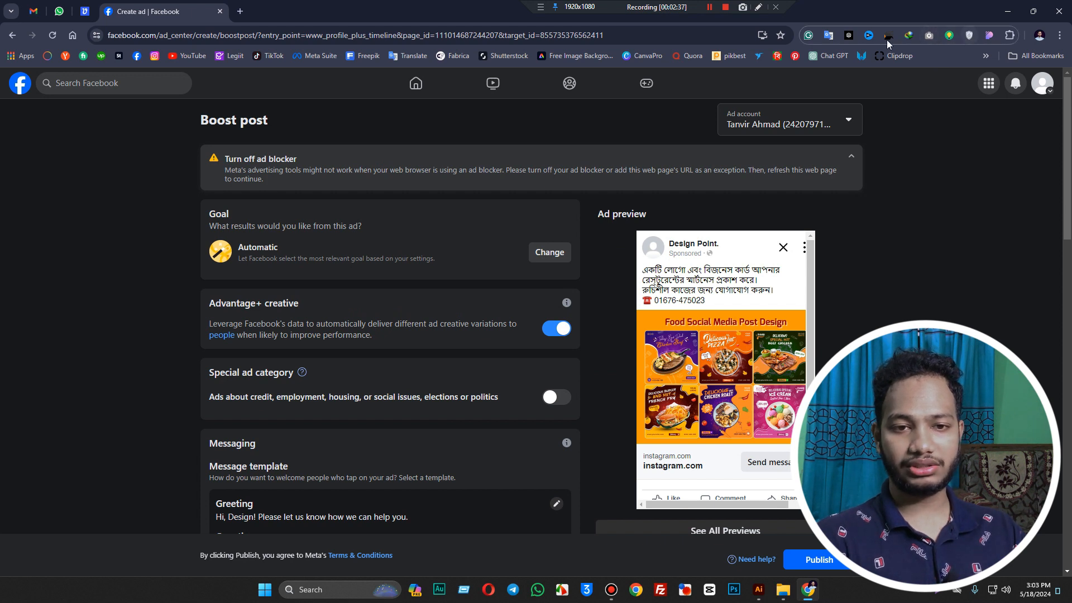
Turn off AdGuard AdBlocker protection for facebook.com and reload the boost settings page.
click(997, 38)
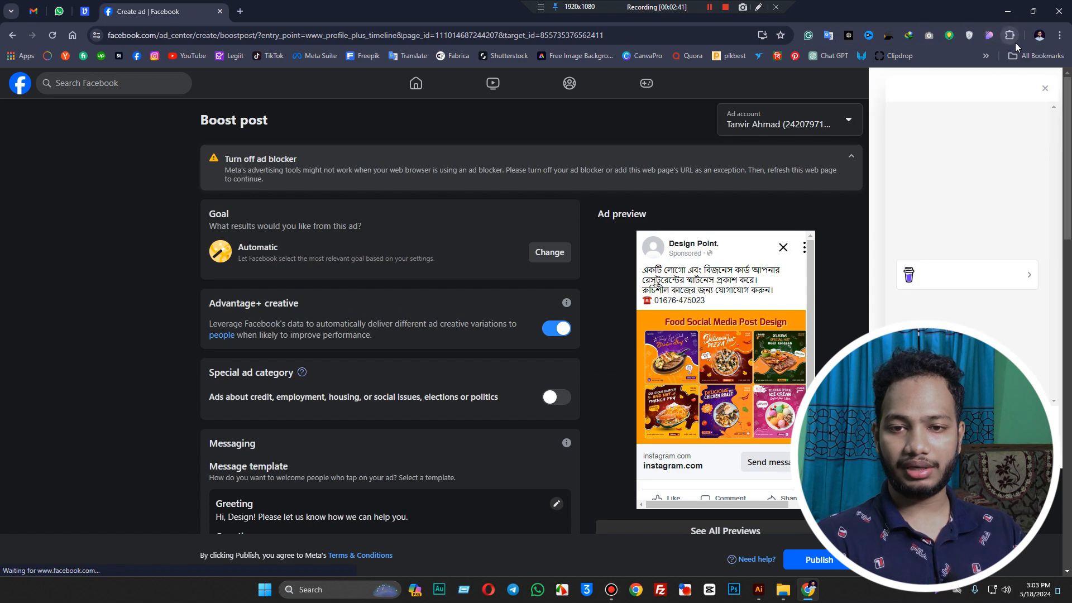
key(F5)
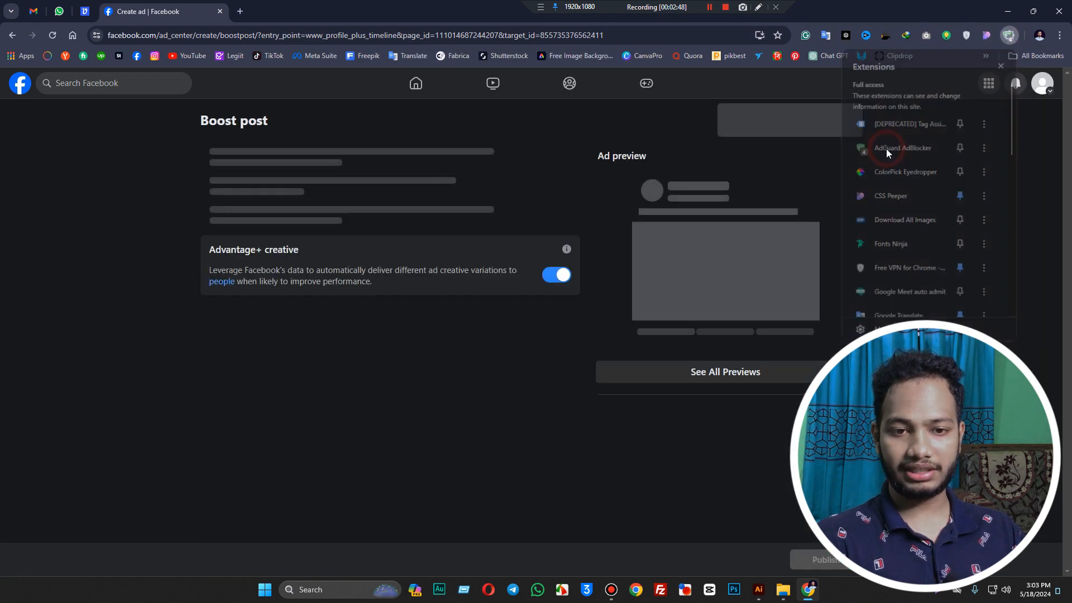
click(886, 148)
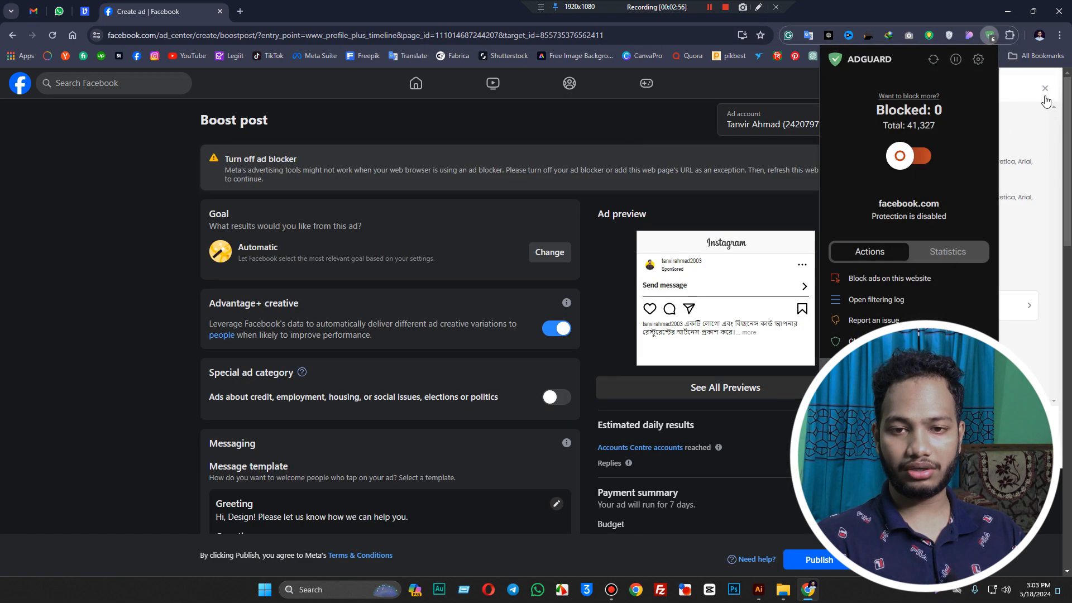
click(1041, 98)
key(F5)
click(585, 112)
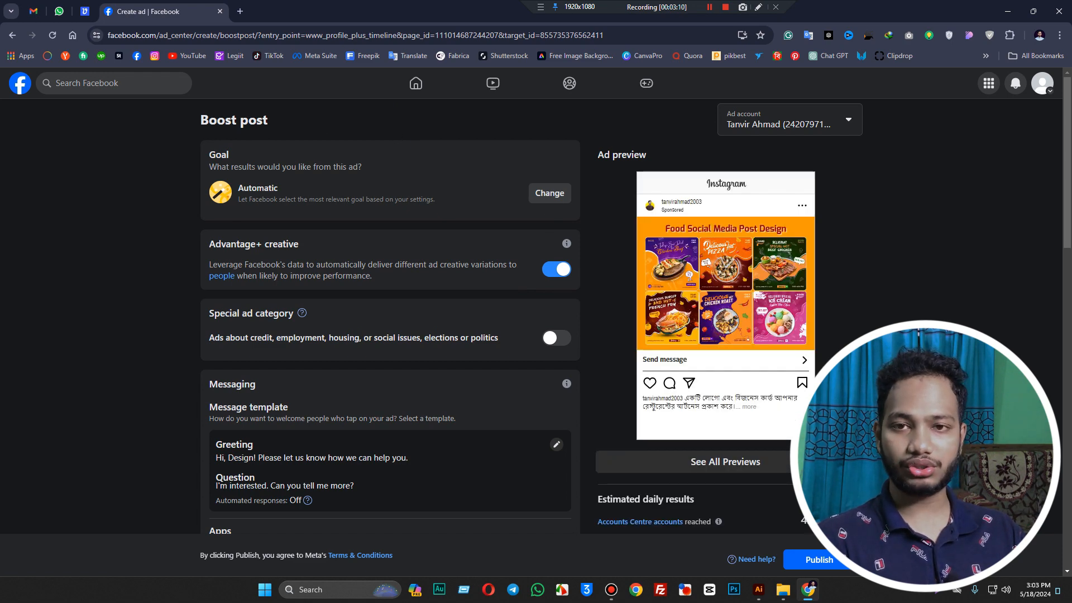
Choose the first listed ad account for the boosted post.
scroll(813, 289, down, 3)
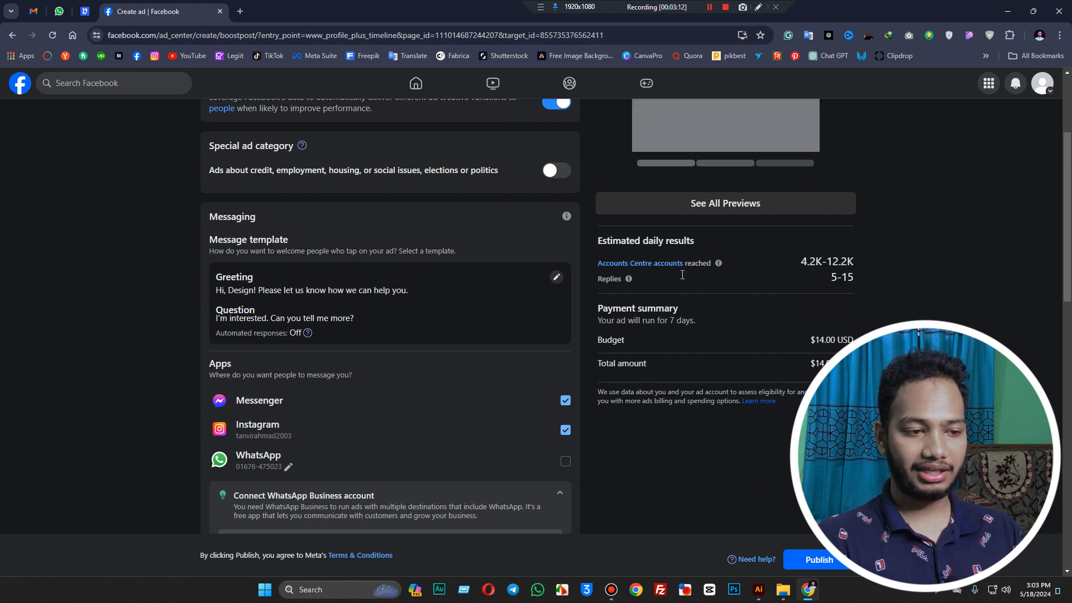
scroll(404, 274, up, 3)
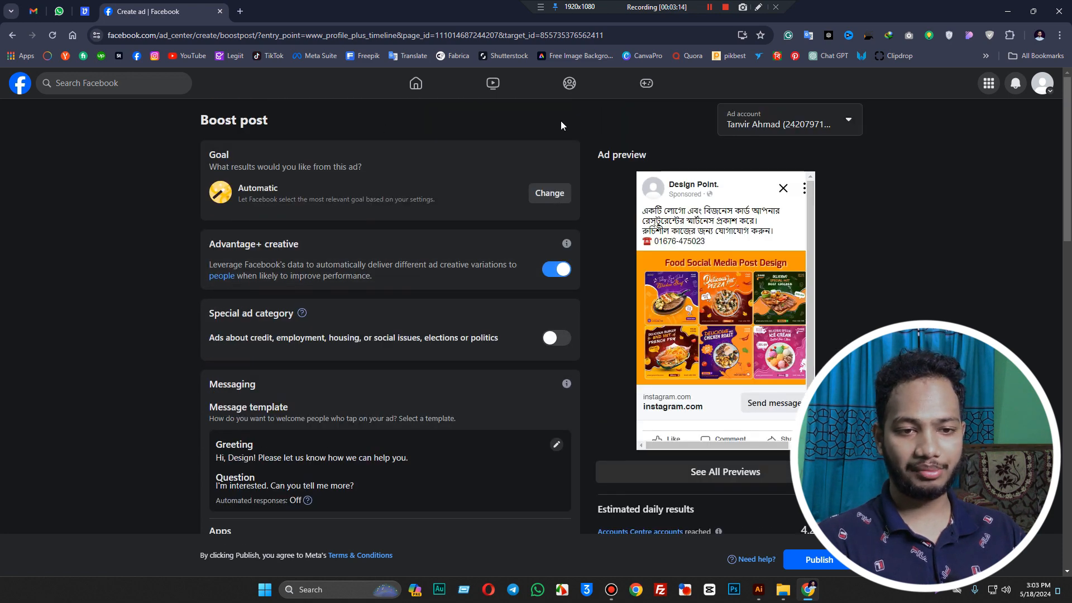
click(770, 124)
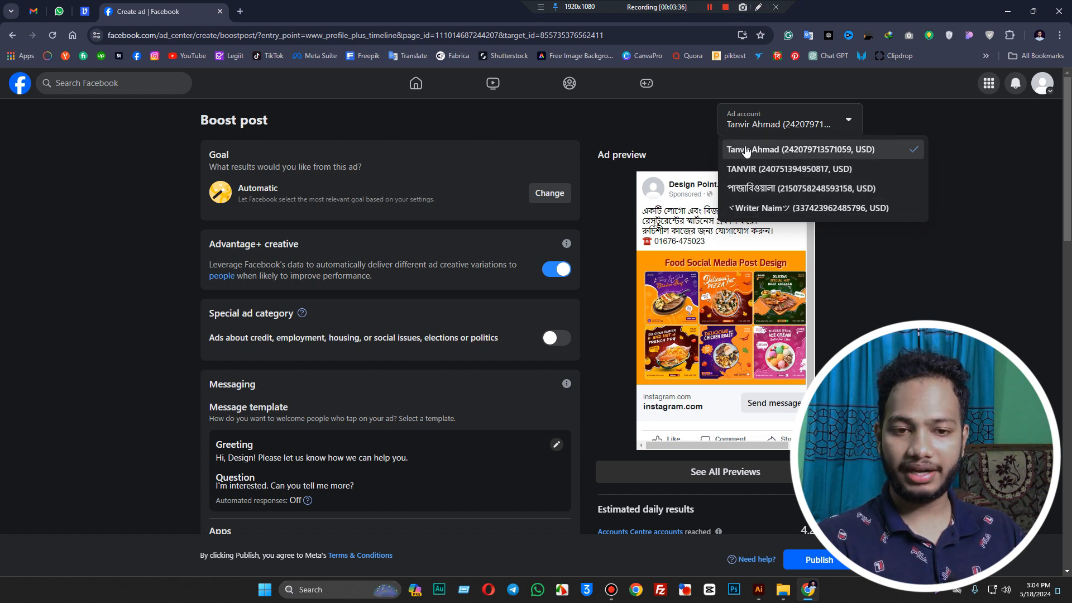
click(859, 150)
click(776, 124)
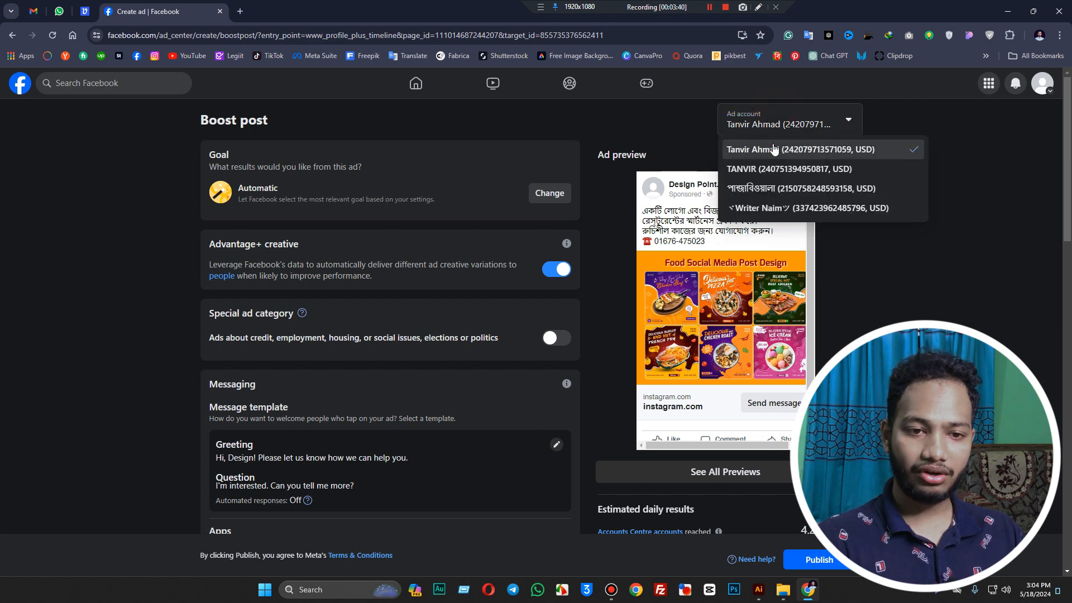
click(774, 149)
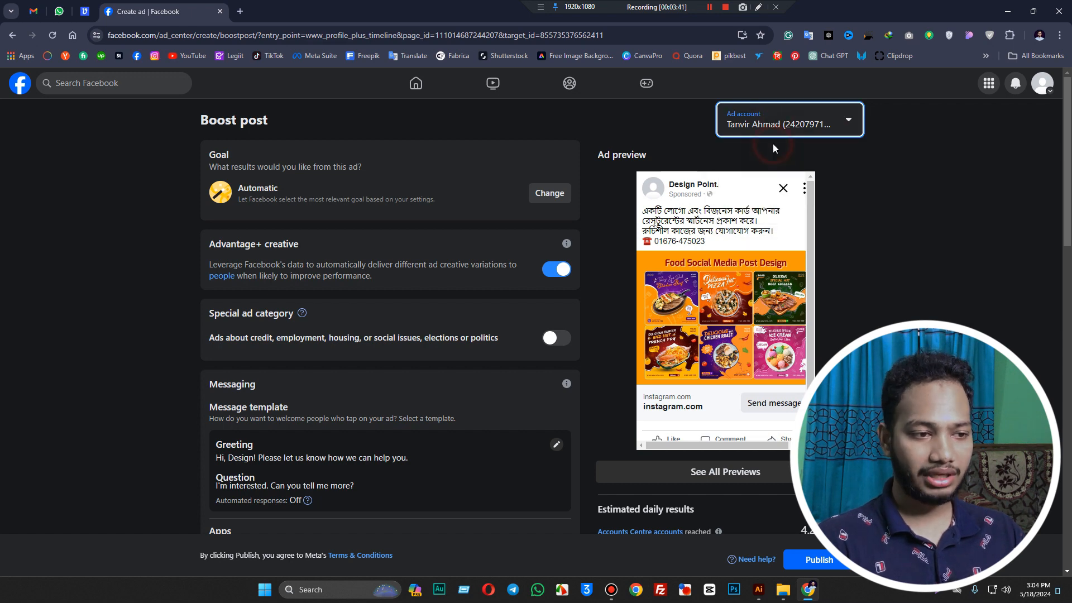
Set the ad goal to Get more messages and save it.
click(556, 198)
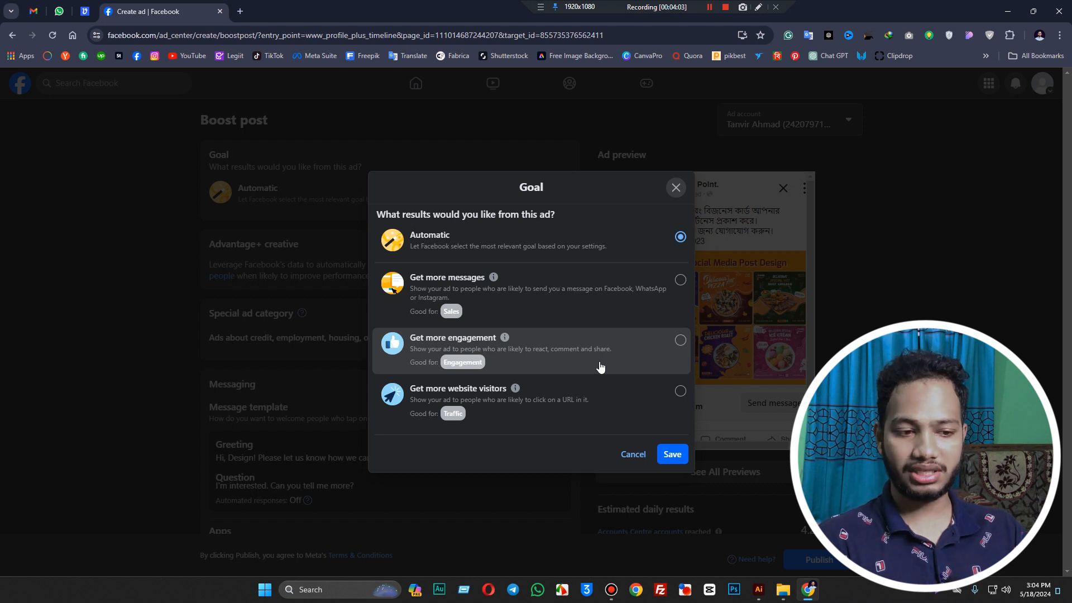
mouse_move(476, 398)
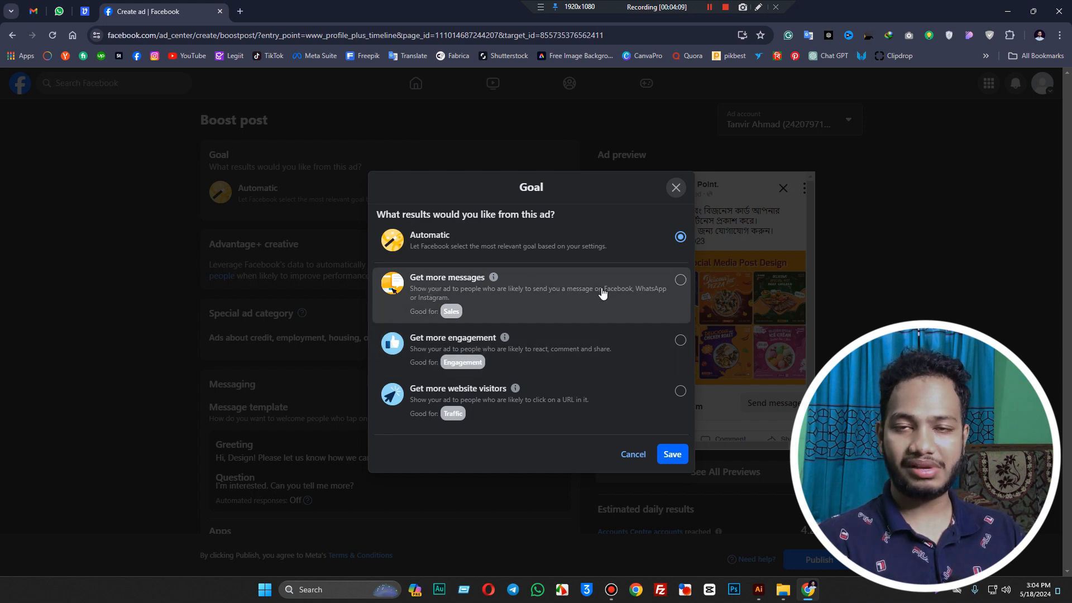
click(641, 296)
click(675, 456)
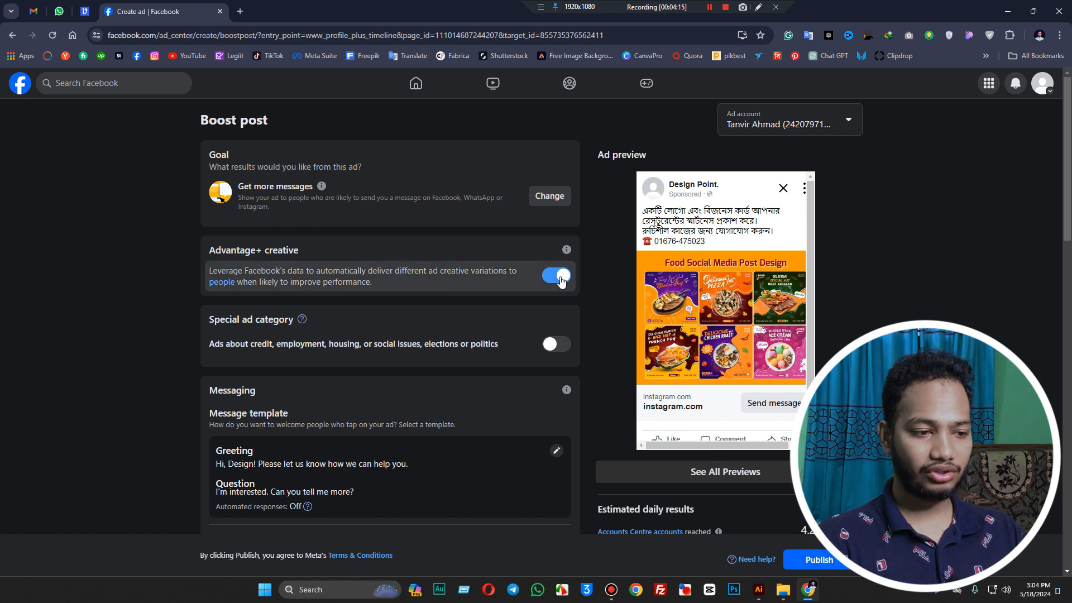
Switch on the special ad category option to view its category list, and switch it off again.
scroll(459, 289, down, 1)
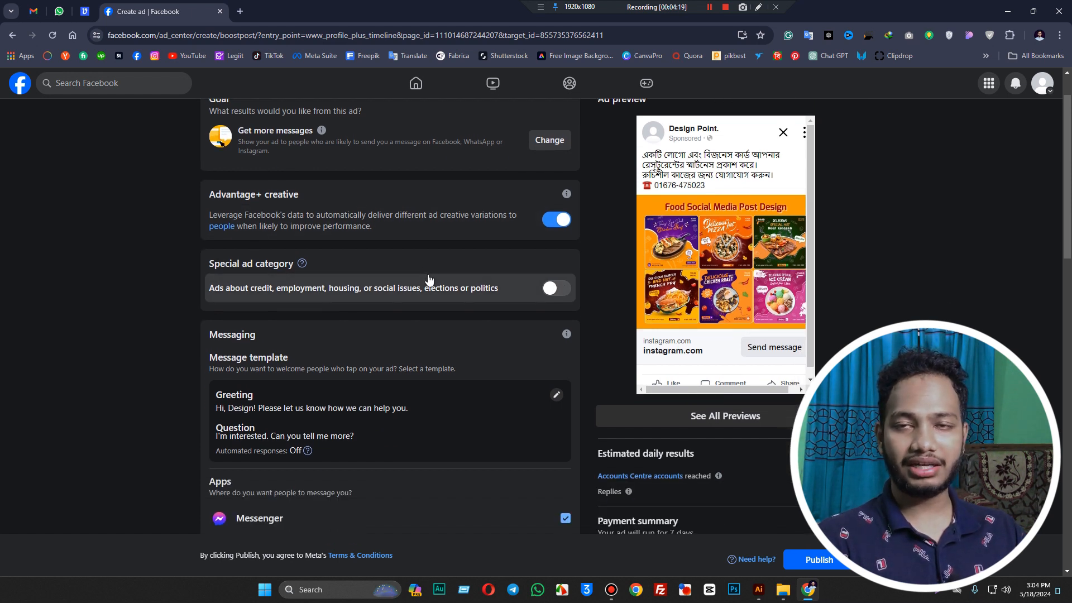
click(551, 288)
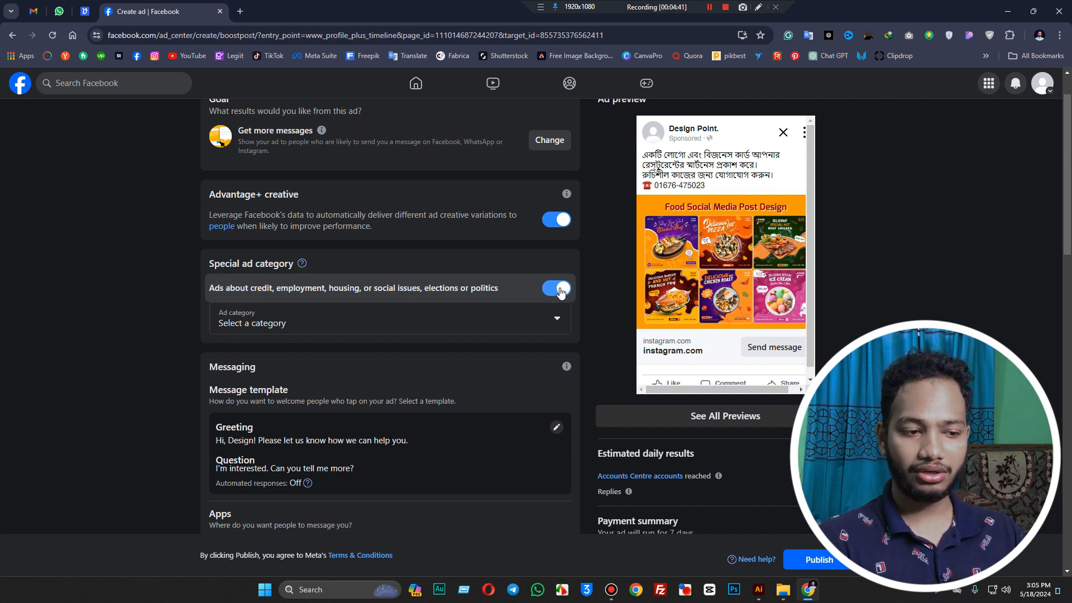
click(281, 329)
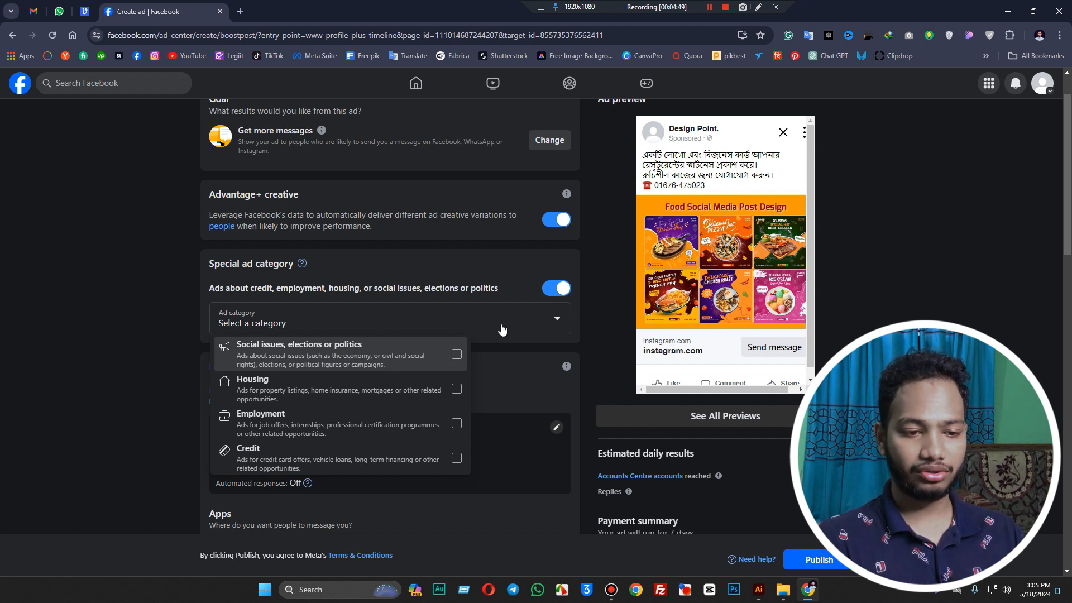
click(559, 290)
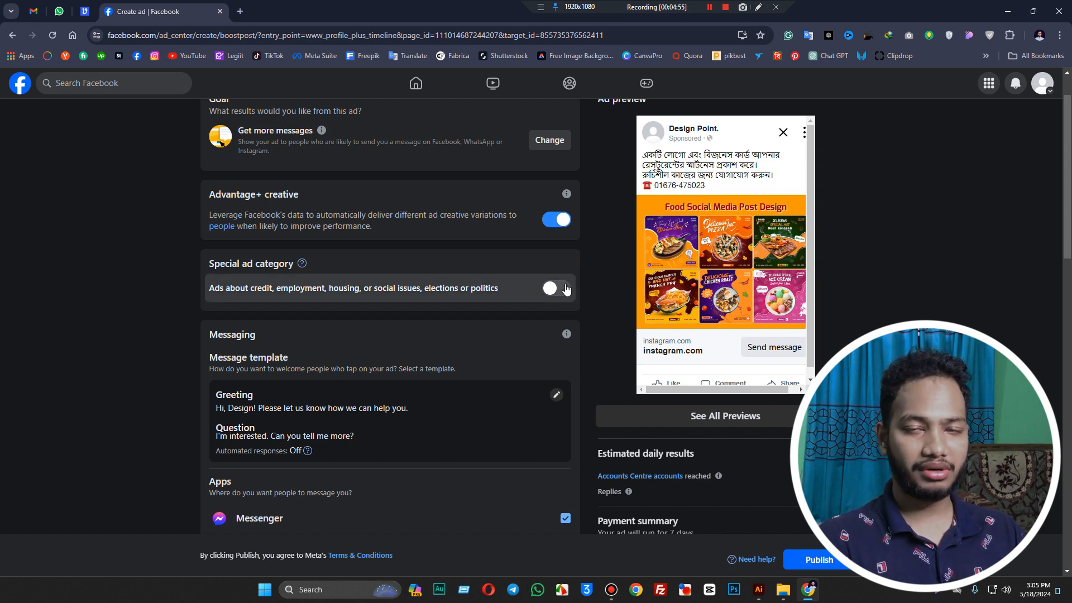
In the message template's greeting, replace the sentence after the name placeholder with "How can i help you?".
scroll(245, 171, down, 3)
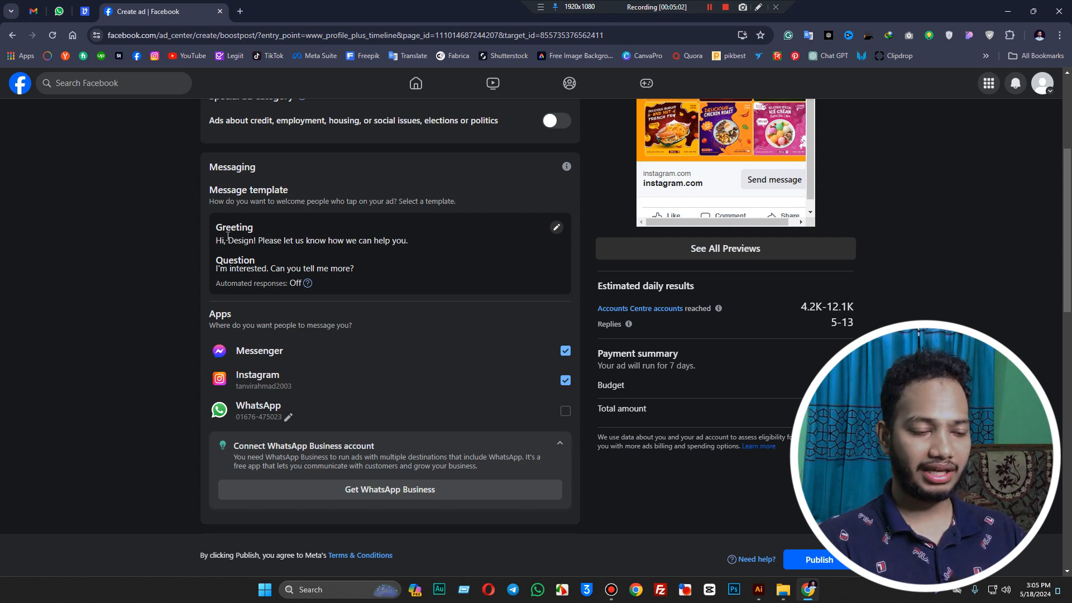
click(556, 228)
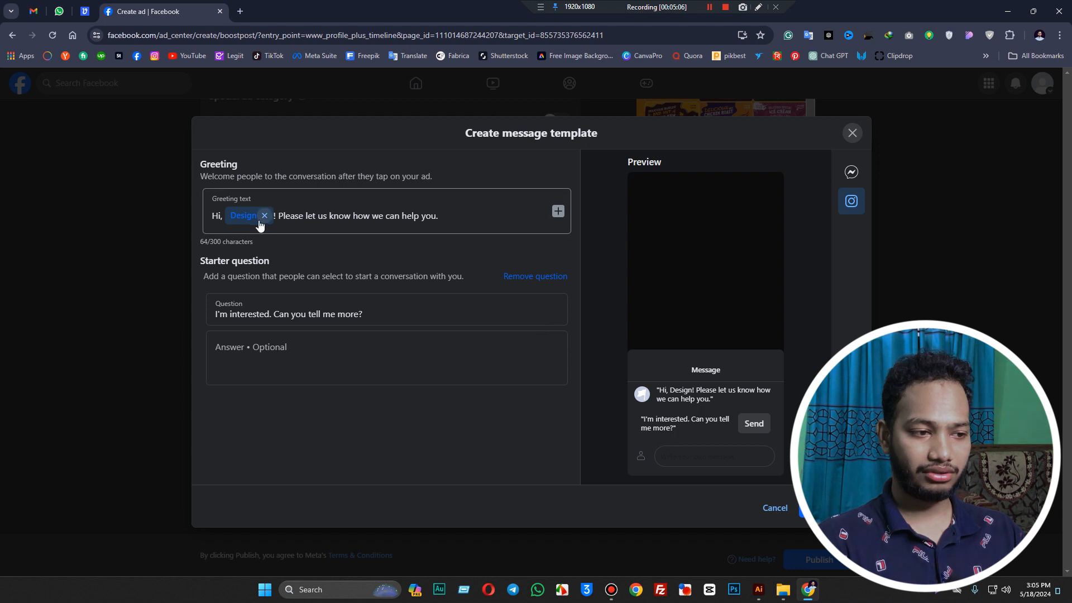
drag(439, 216, 281, 214)
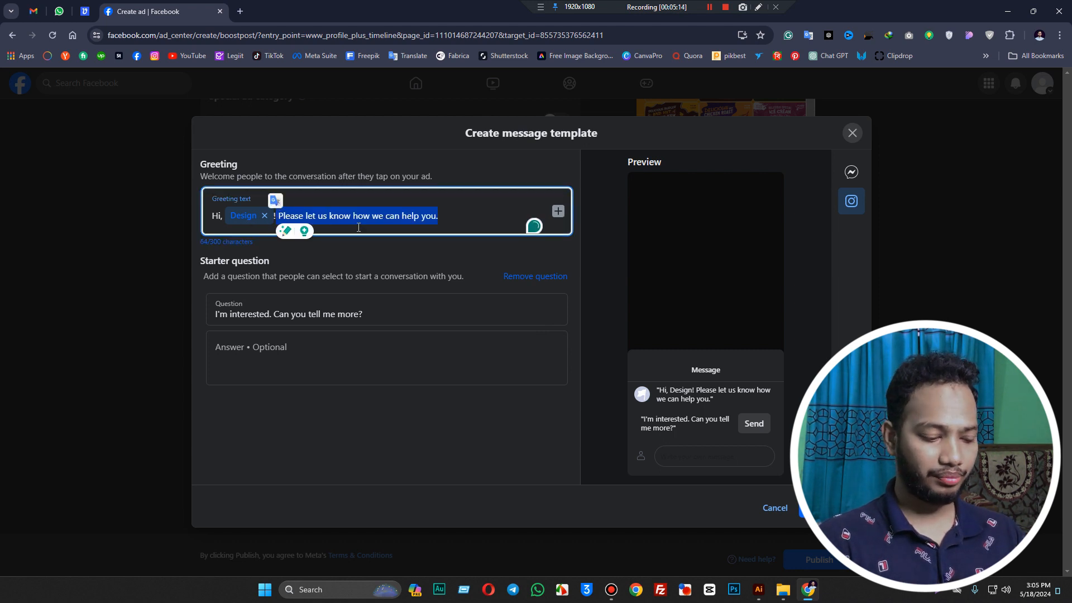
key(BackSpace)
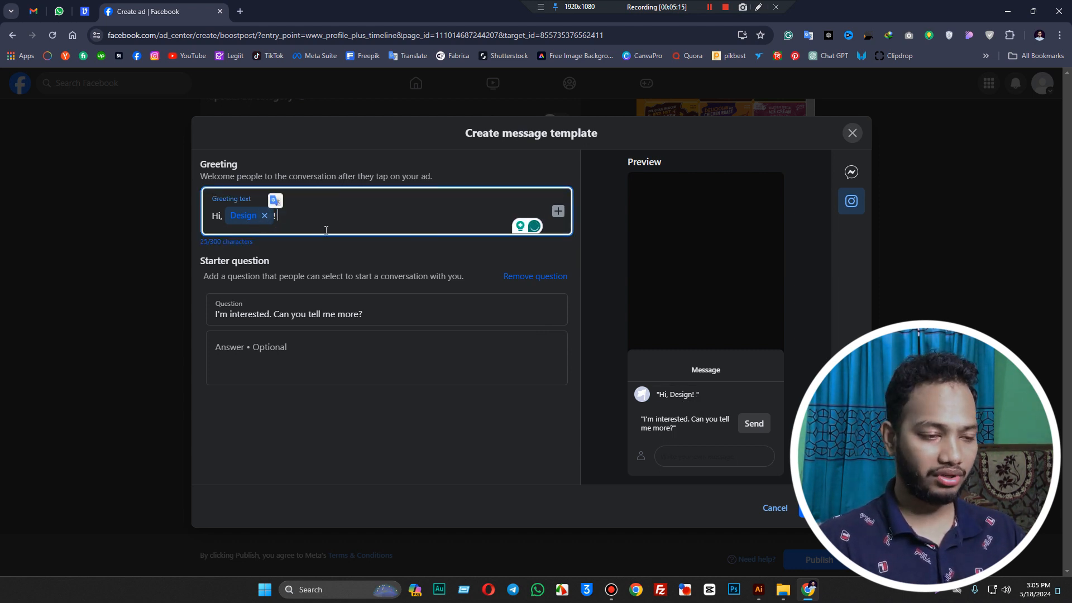
text(How can i help you?)
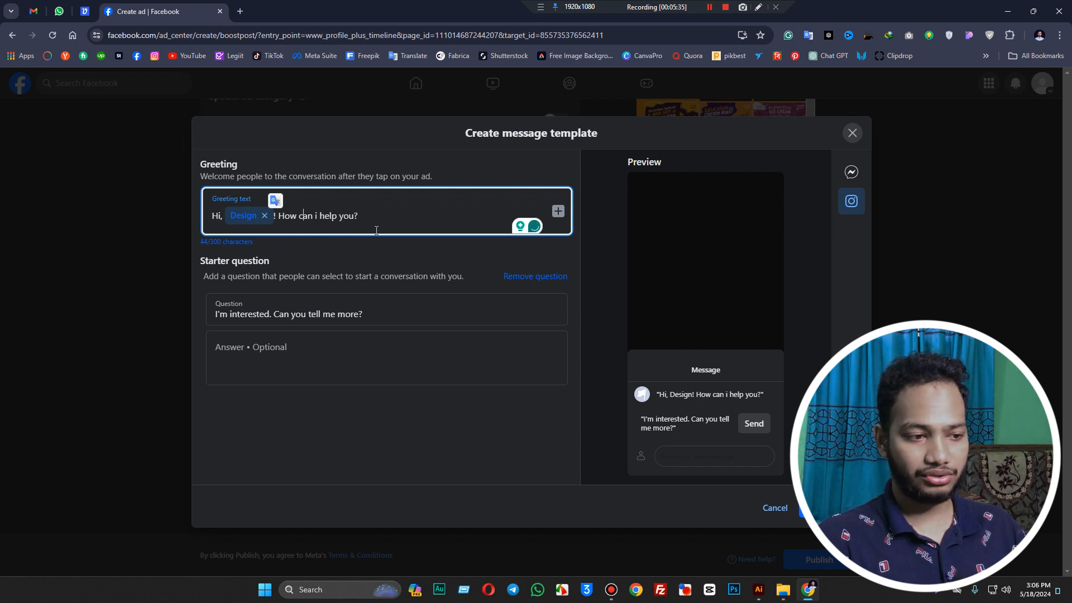
Correct the greeting's lowercase "i" to "I" and select the starter question's text for review.
click(386, 318)
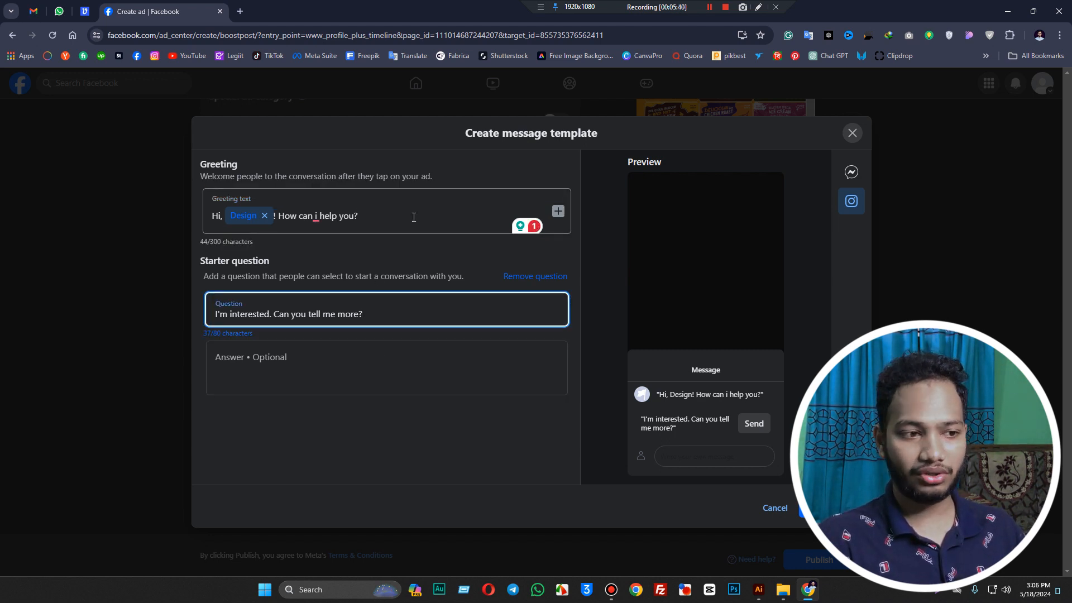
click(316, 216)
click(323, 251)
drag(388, 314, 197, 314)
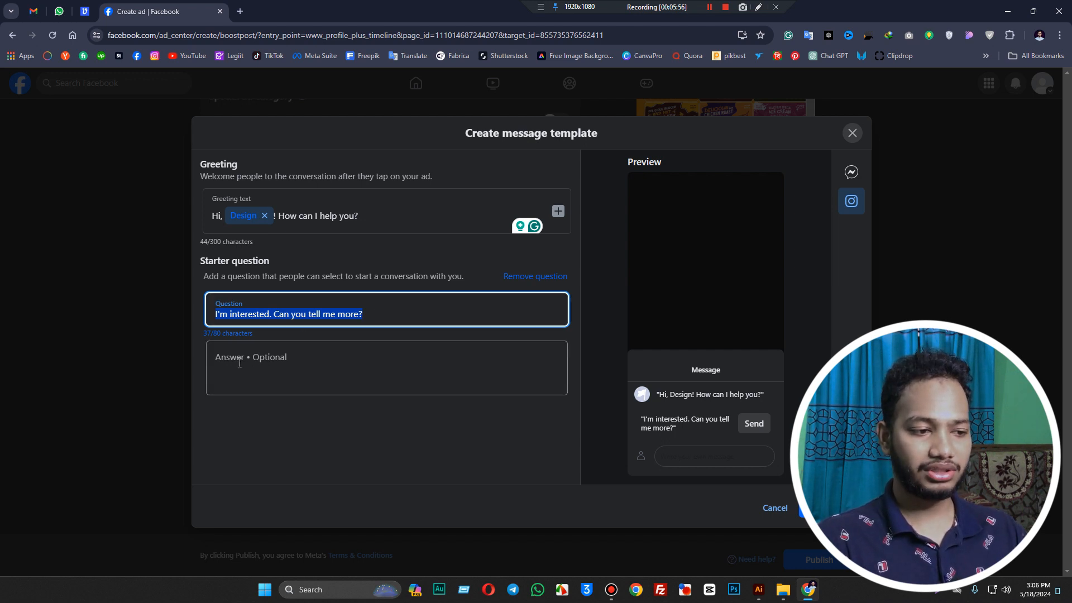
click(558, 211)
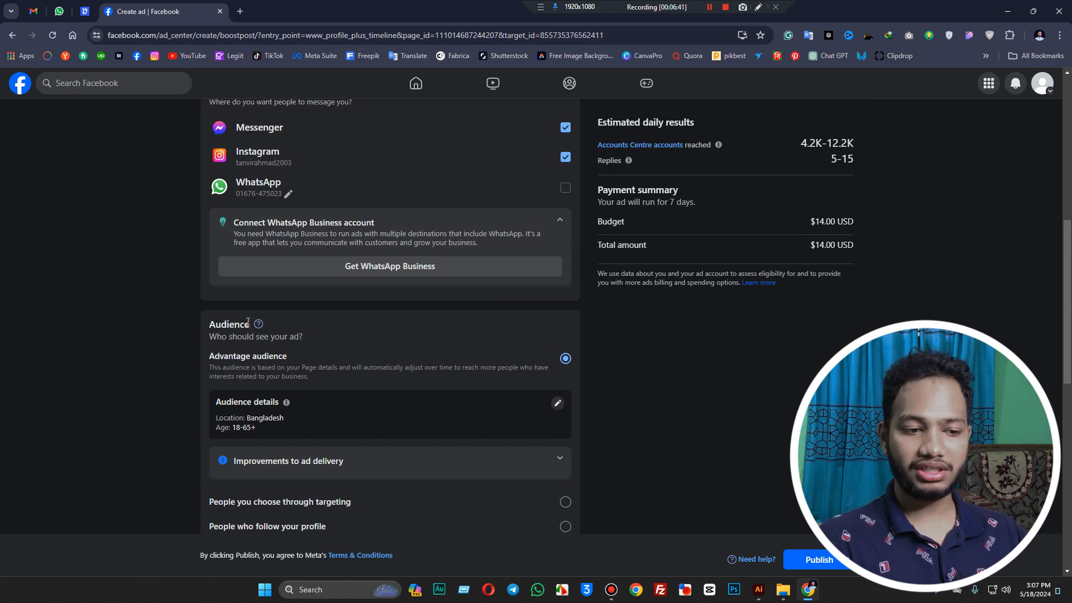
Edit the Advantage audience details and set the age range to 22–45.
scroll(492, 338, down, 2)
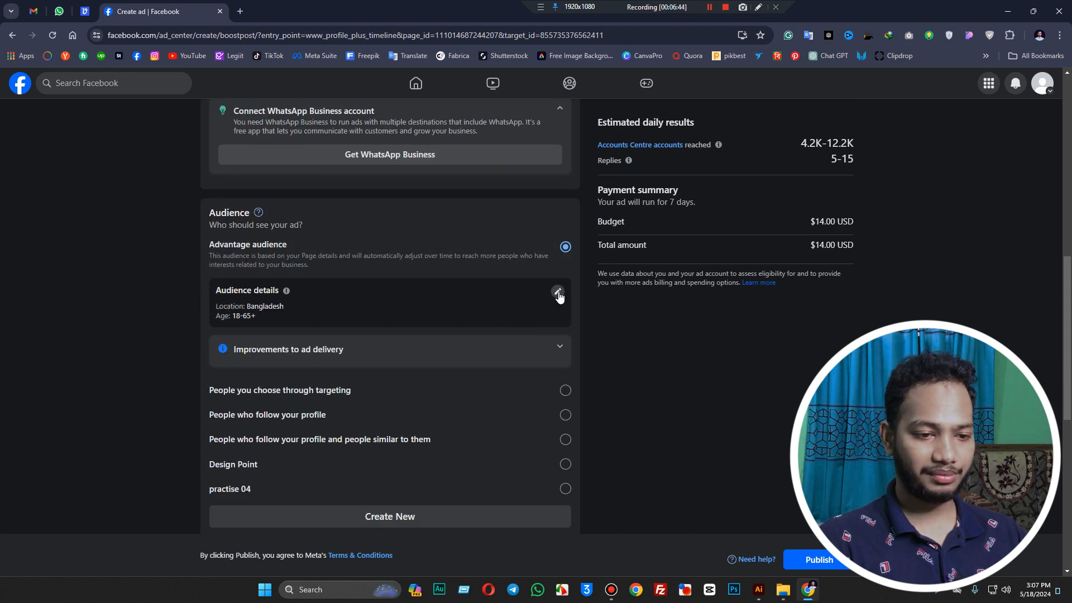
click(558, 292)
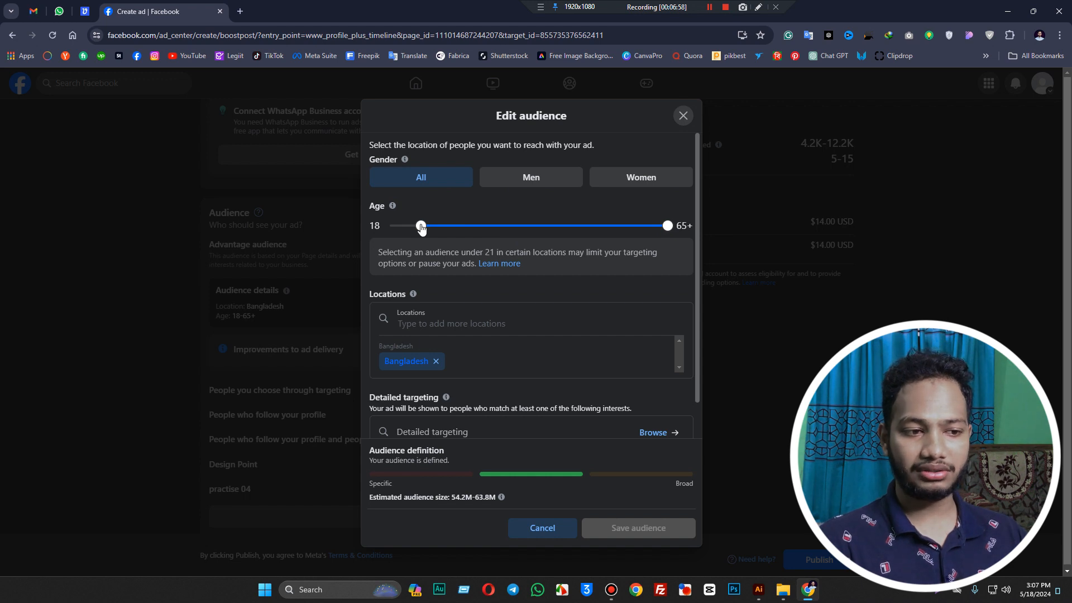
drag(421, 226, 443, 226)
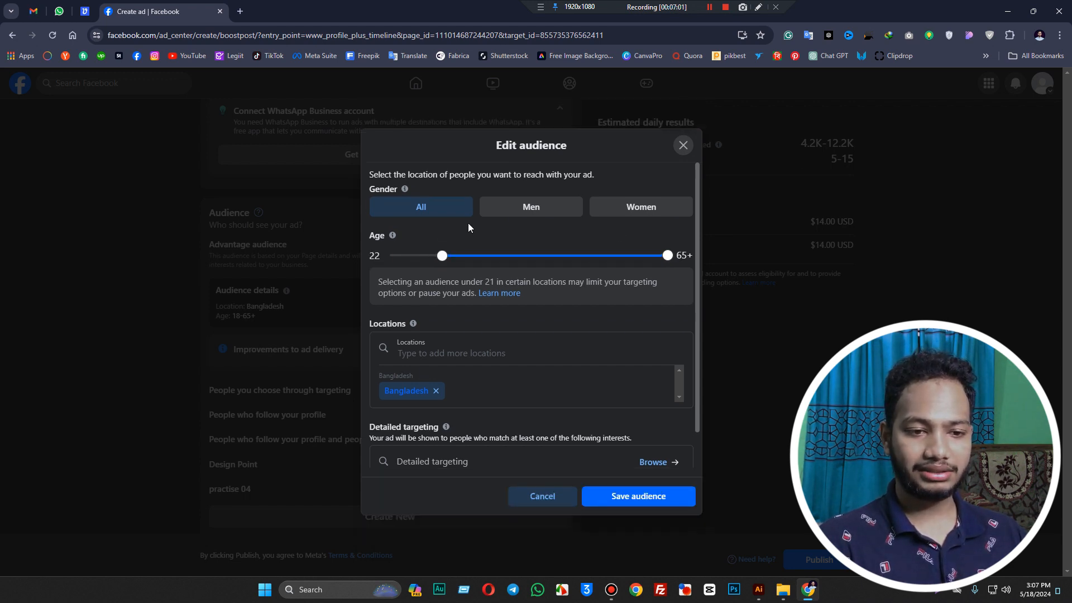
drag(668, 226, 563, 226)
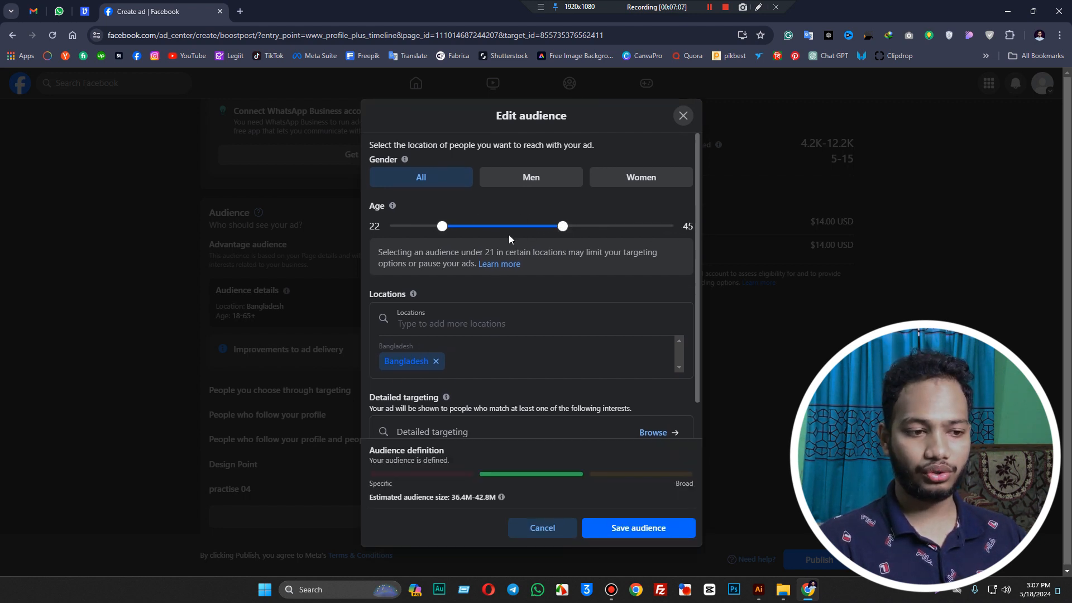
Search the detailed targeting for "design" and add the Design (design) interest to the audience.
click(492, 324)
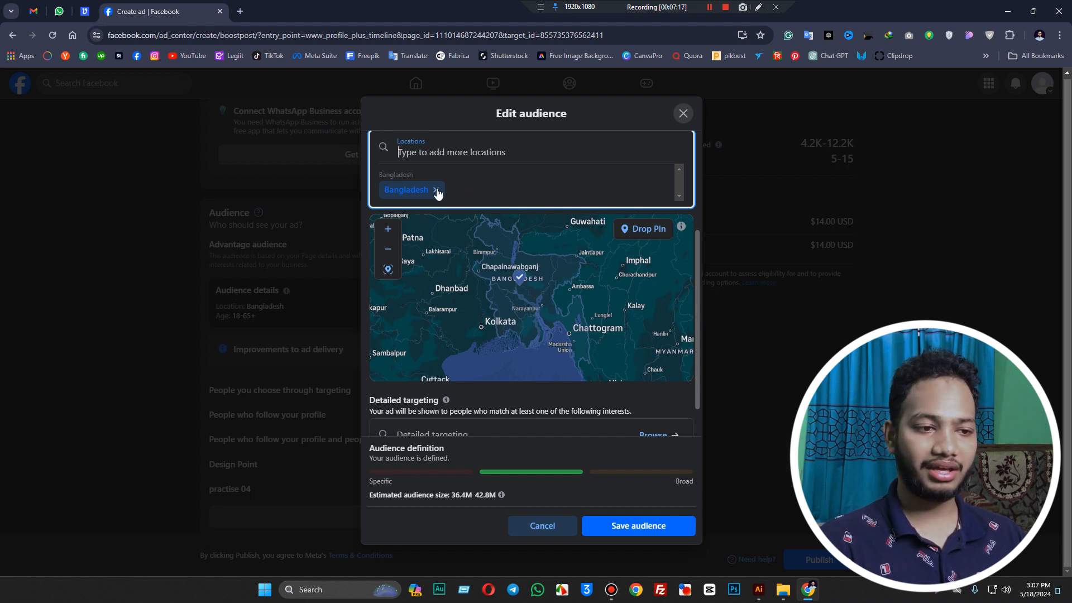
scroll(511, 212, down, 1)
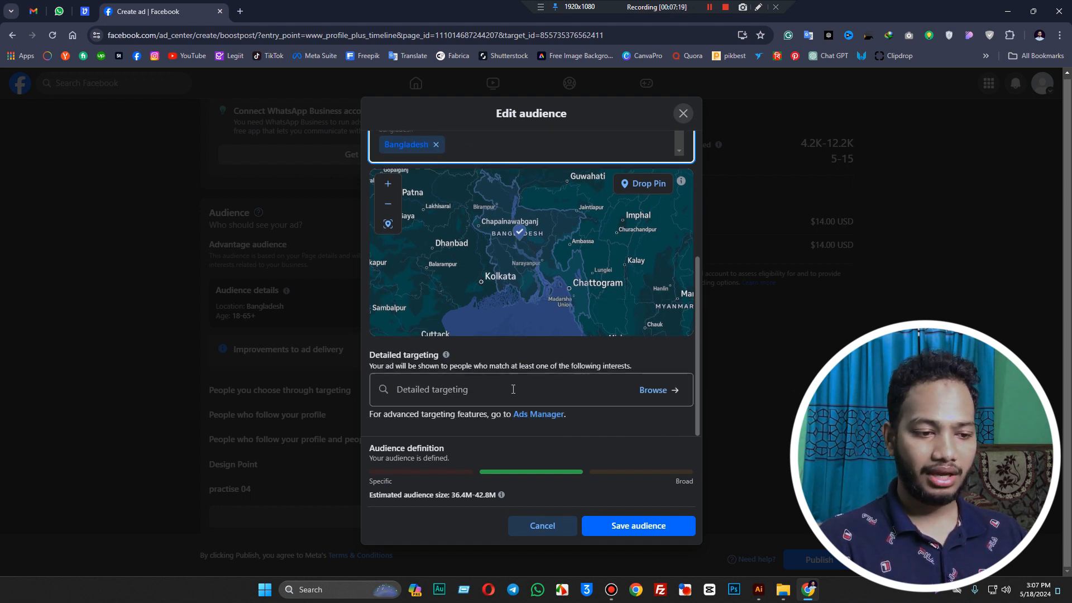
click(407, 394)
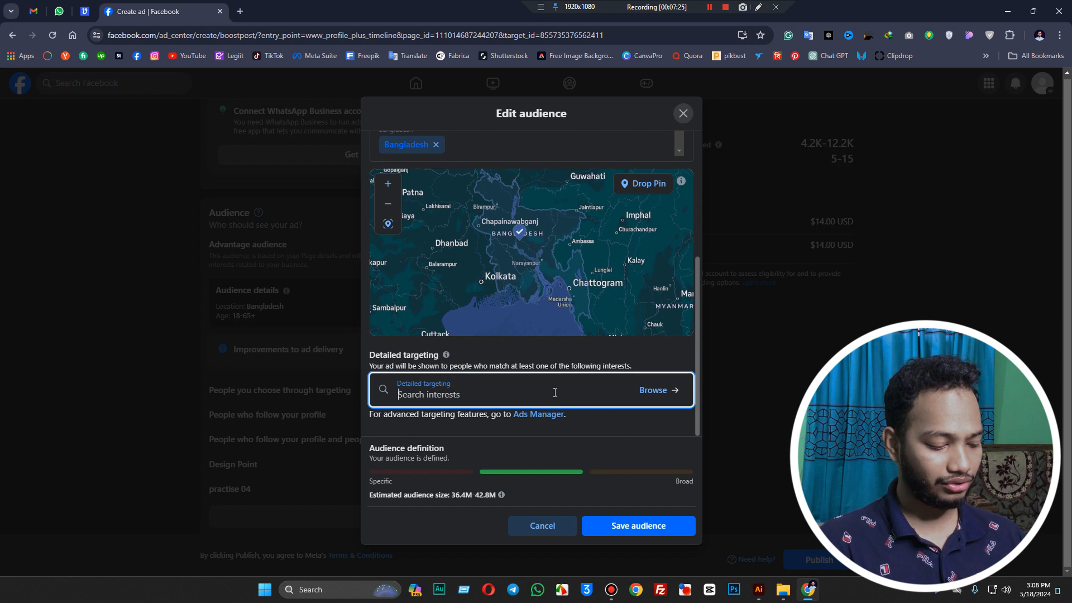
text(des)
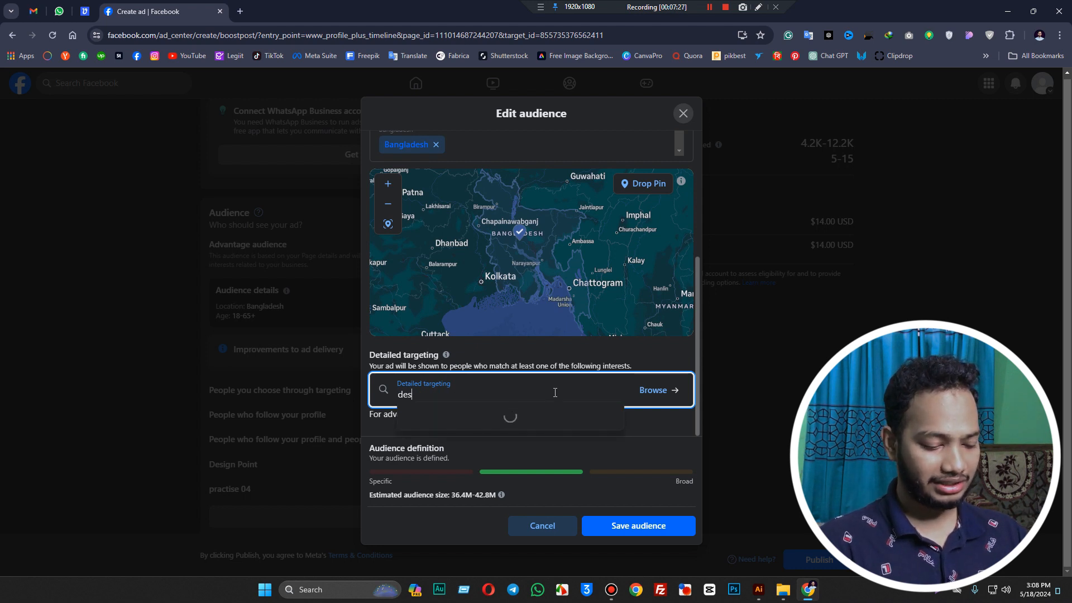
text(ign)
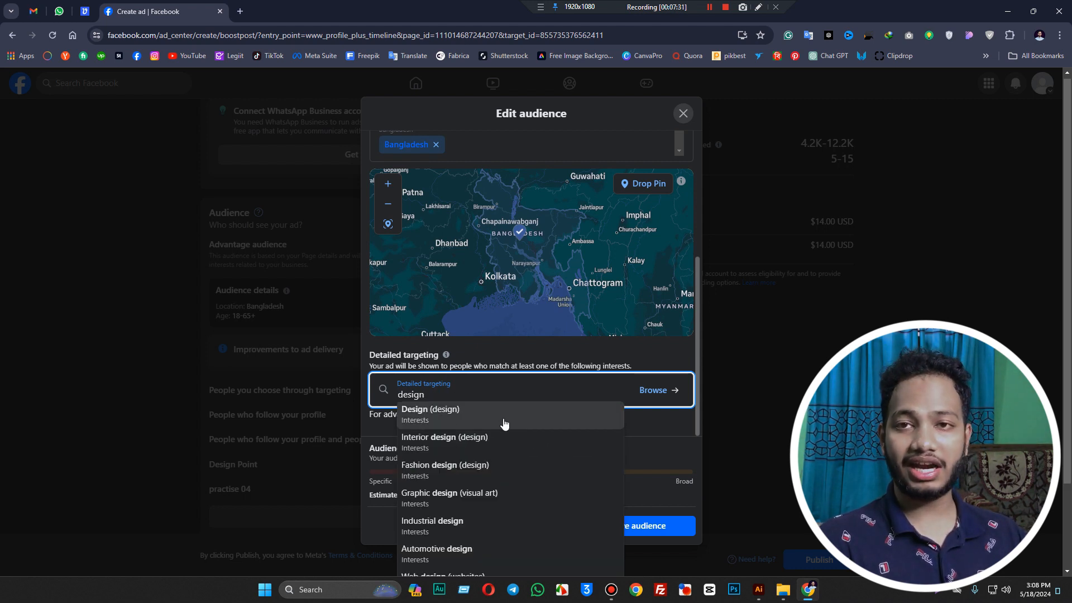
click(504, 423)
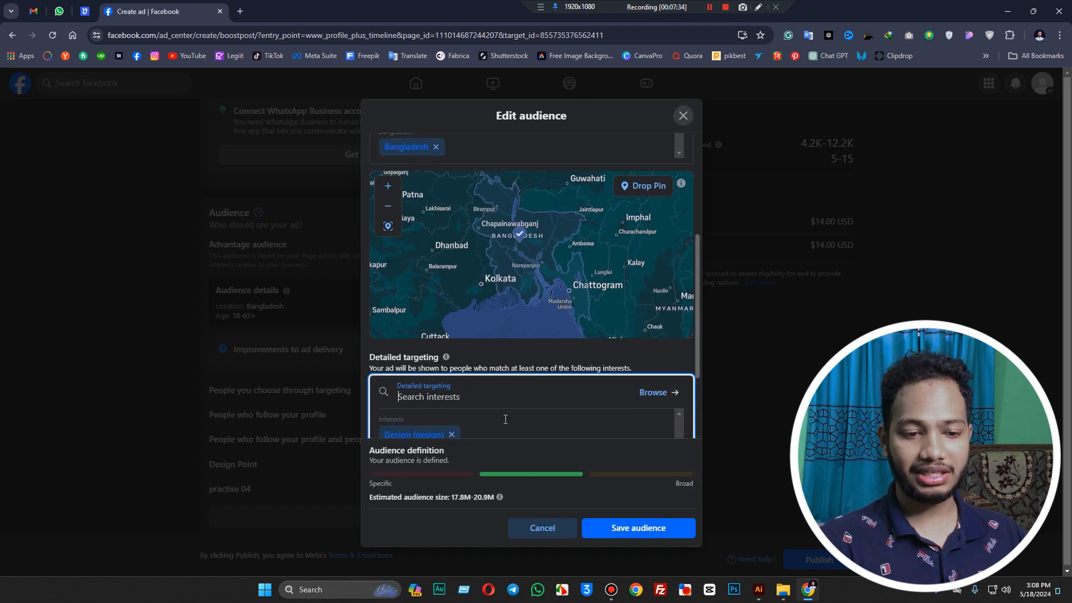
Add Graphic design (visual art) and T-shirt (clothing) to the audience's targeted interests.
scroll(513, 402, down, 2)
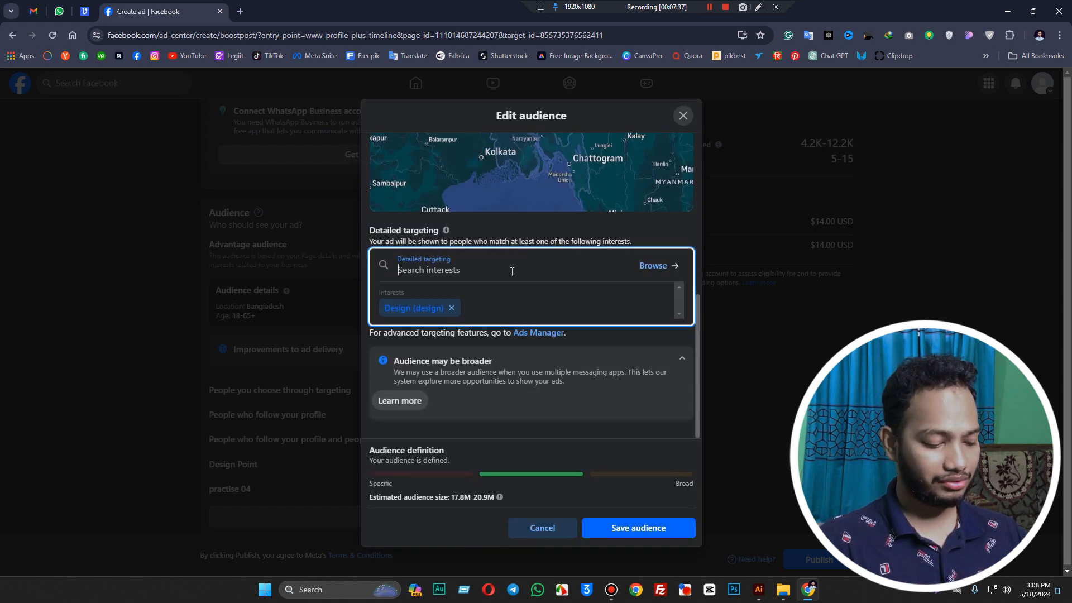
text(graphi)
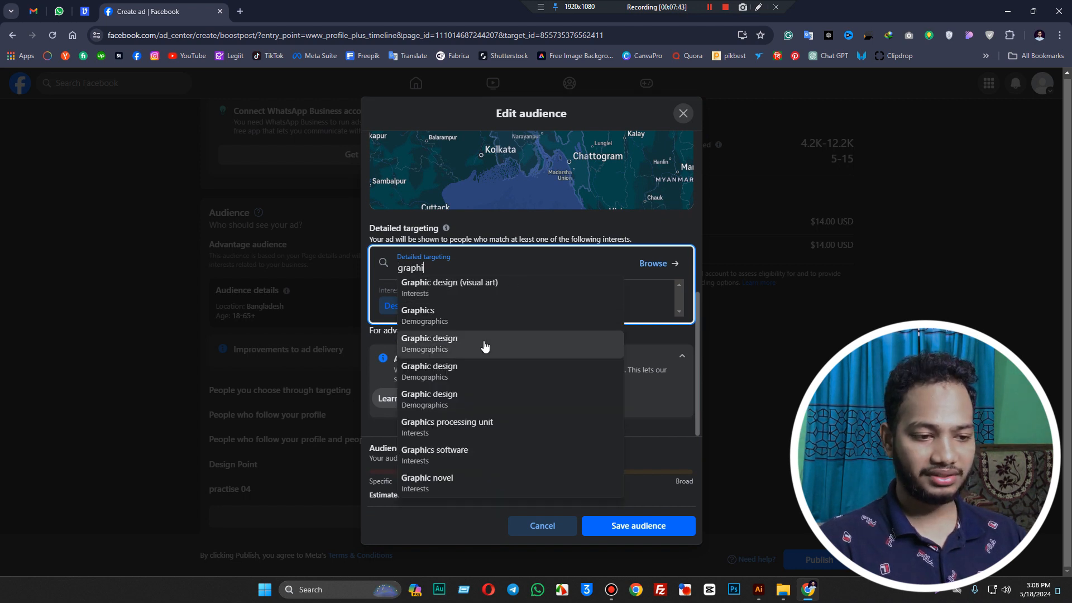
click(439, 291)
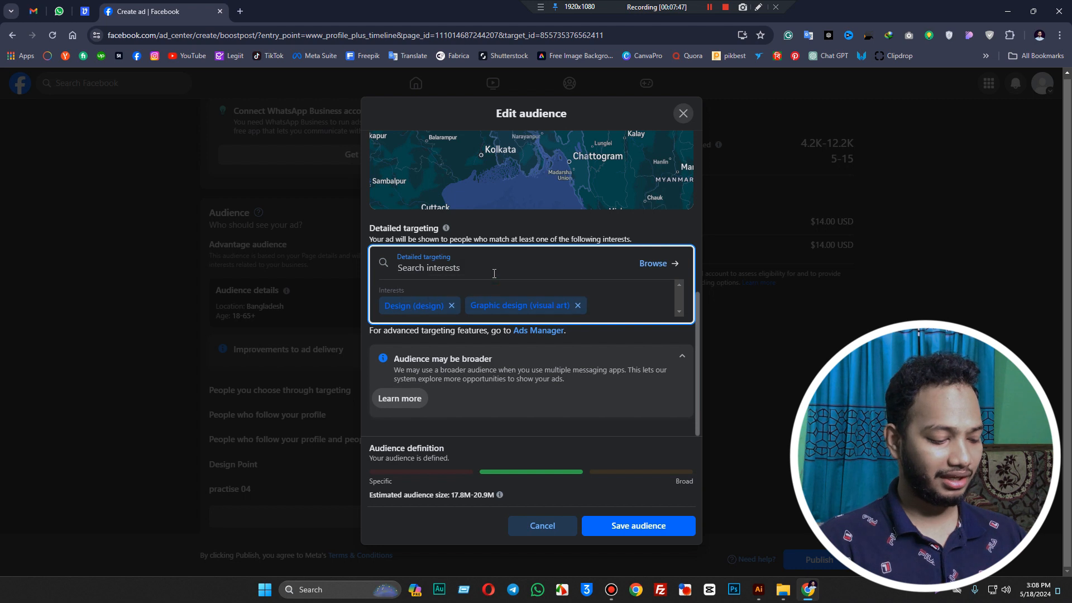
text(lopgo)
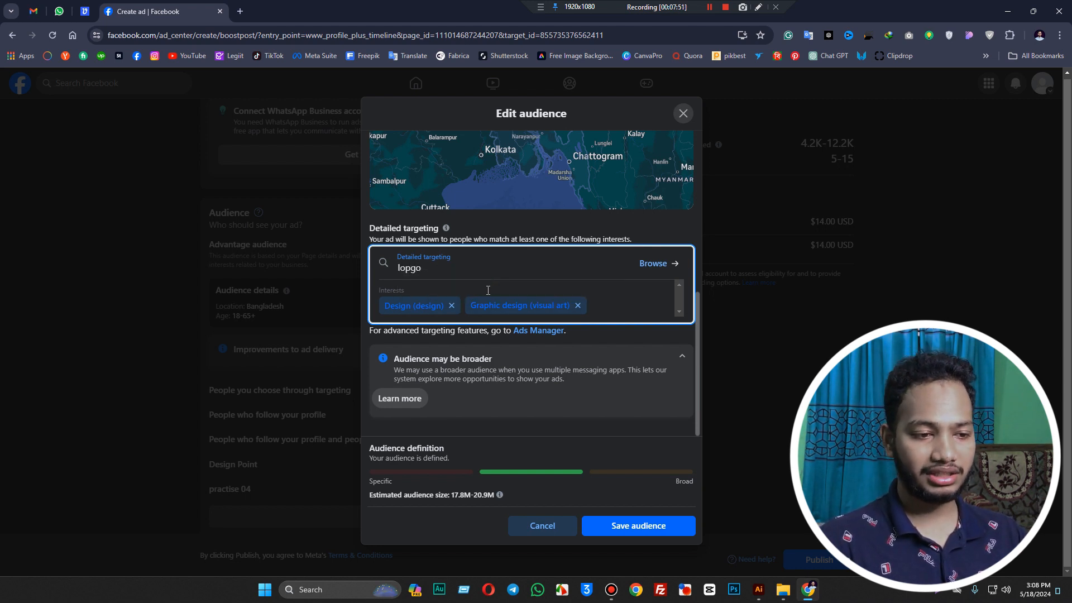
click(439, 340)
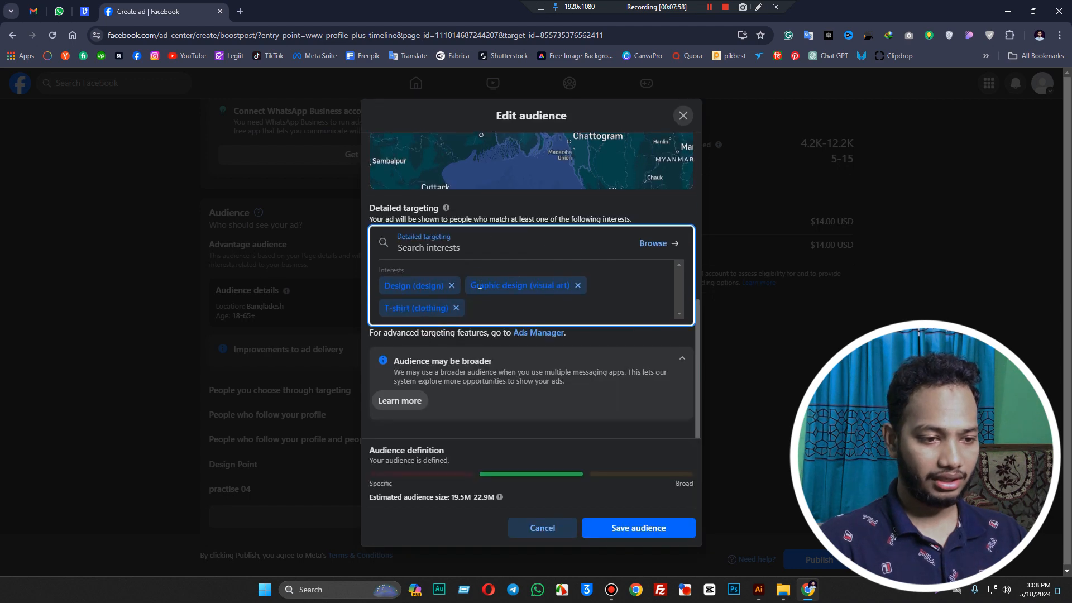
Search the detailed targeting for "logo", look through the suggestions and clear the search.
click(474, 247)
text(logo)
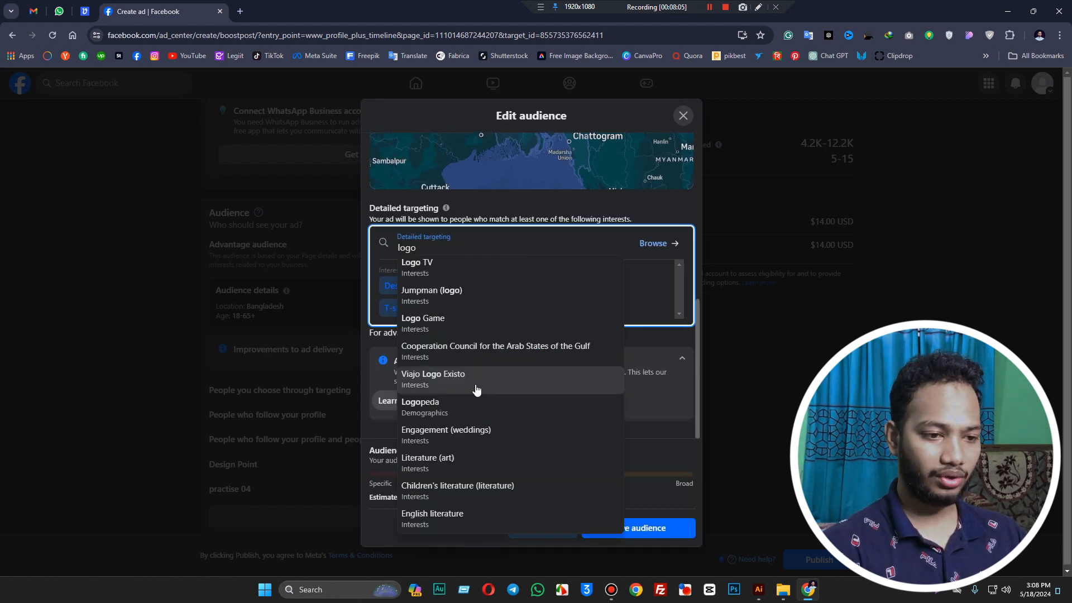
key(BackSpace)
key(BackSpace)
key(BackSpace)
key(BackSpace)
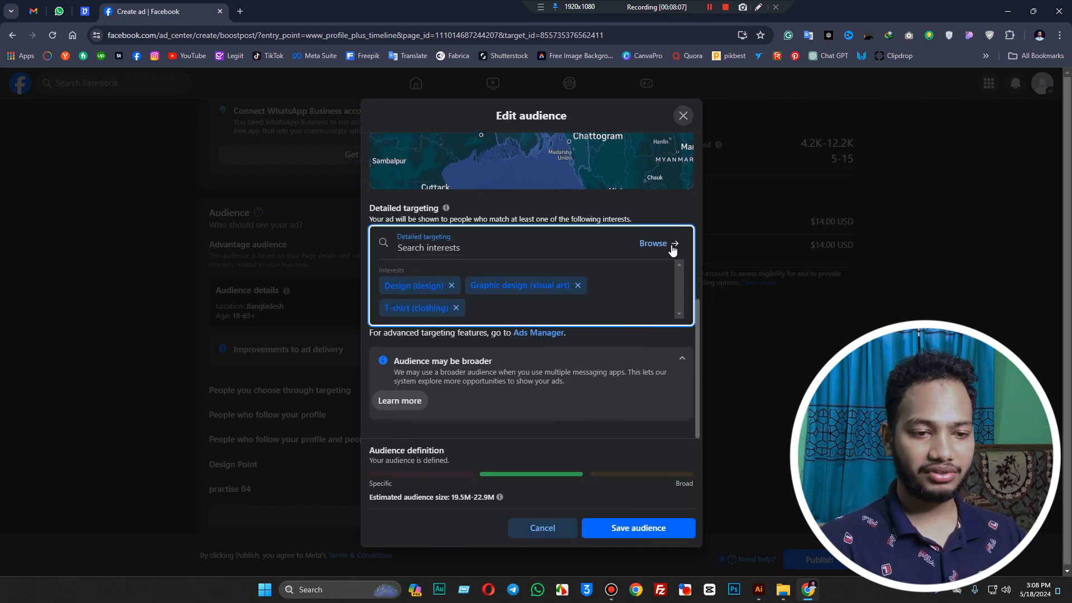
Browse the demographic targeting categories and expand Education to view its options.
click(659, 244)
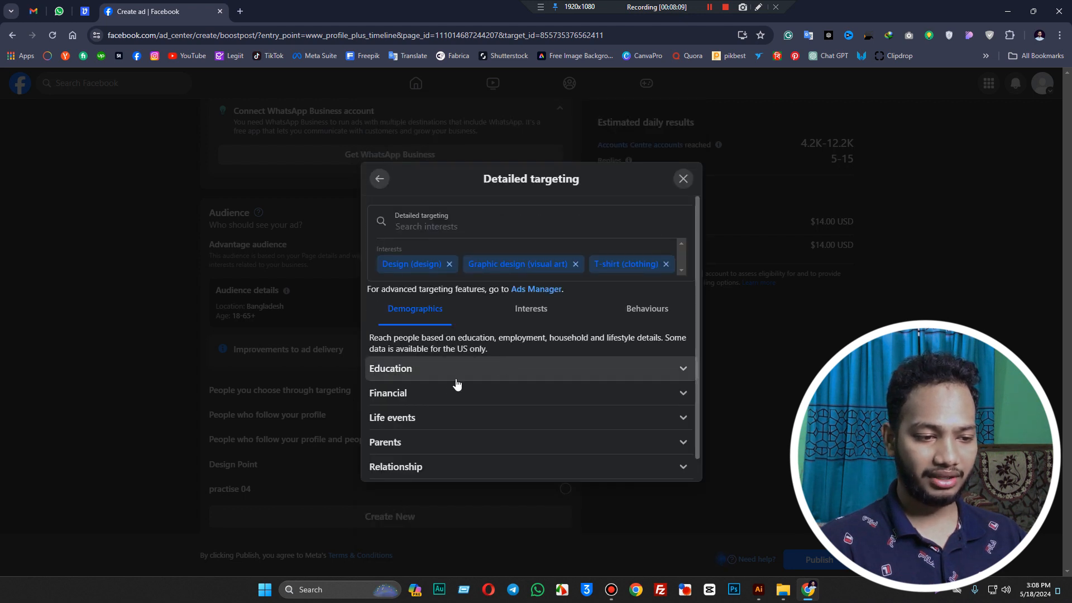
scroll(452, 386, down, 1)
click(430, 345)
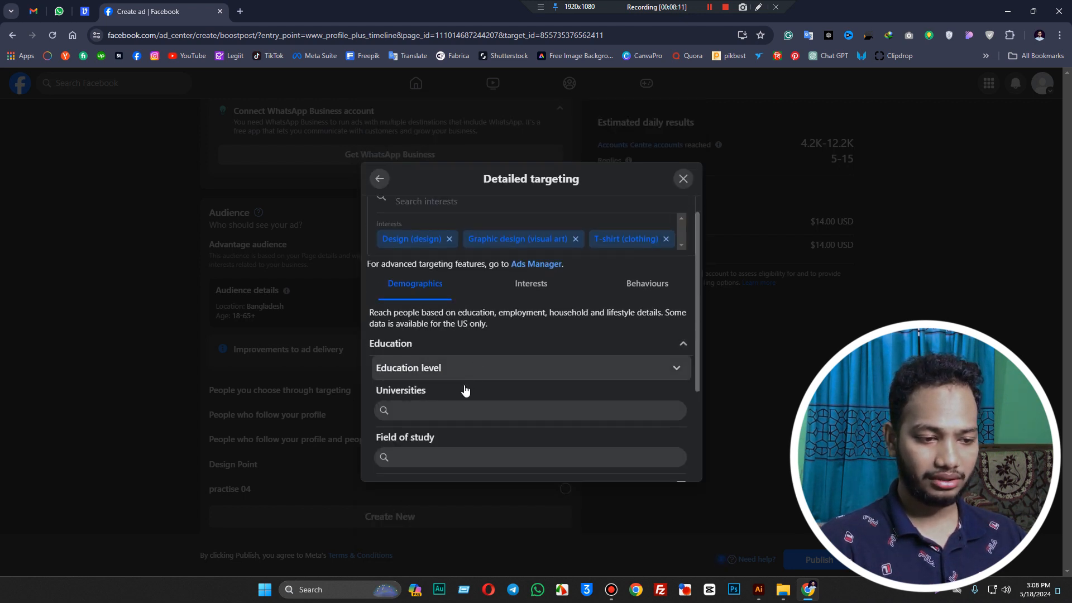
scroll(466, 390, down, 2)
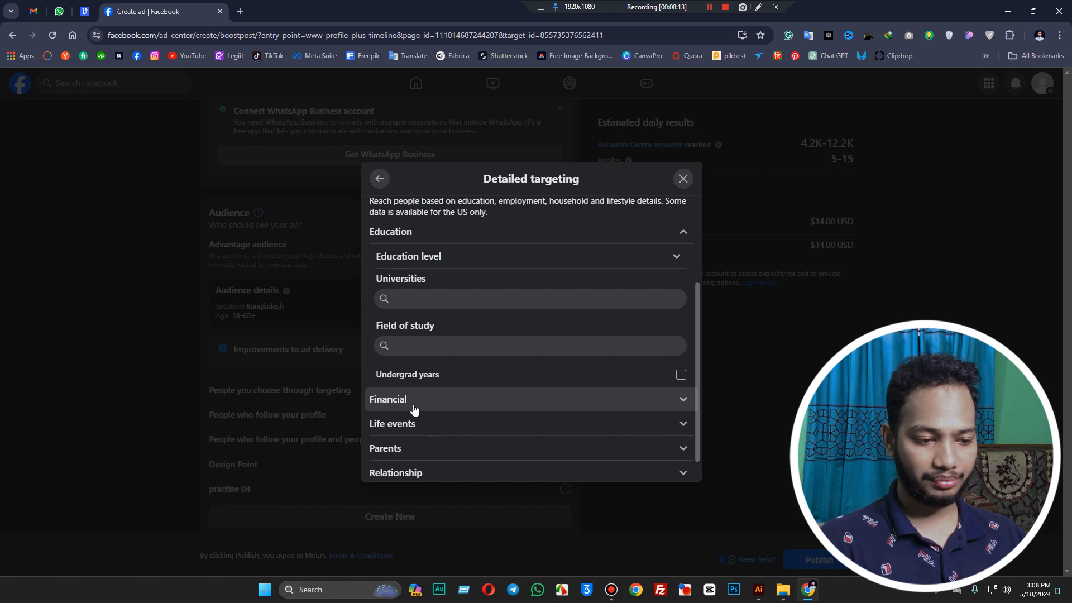
scroll(413, 411, down, 1)
Under the Work industries, select Arts, entertainment, sport and media, Administrative services, Architecture and engineering, and Business and finance.
click(407, 472)
scroll(441, 416, down, 2)
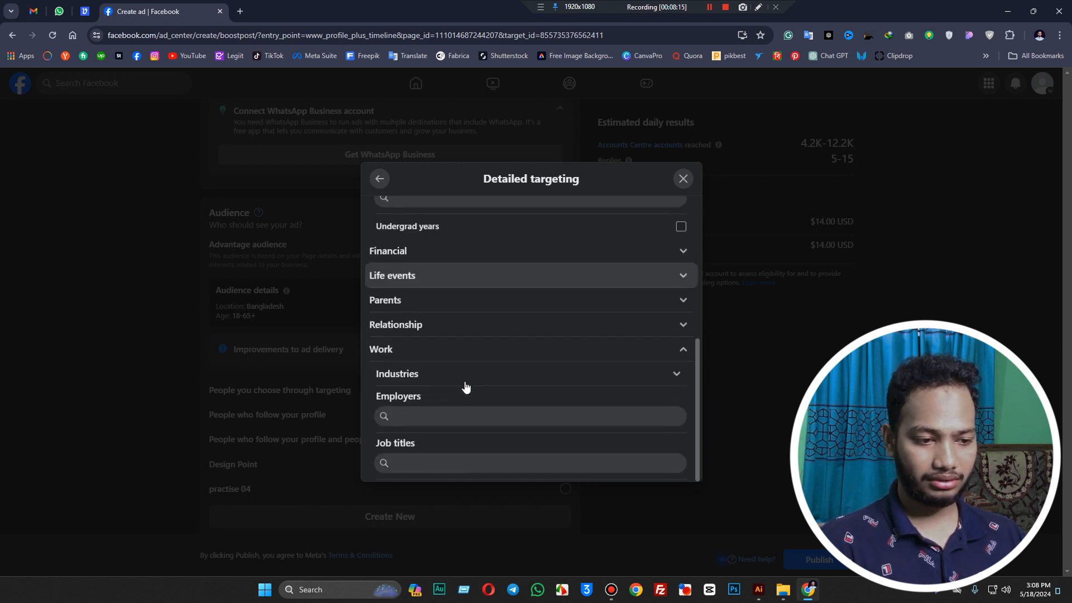
click(462, 379)
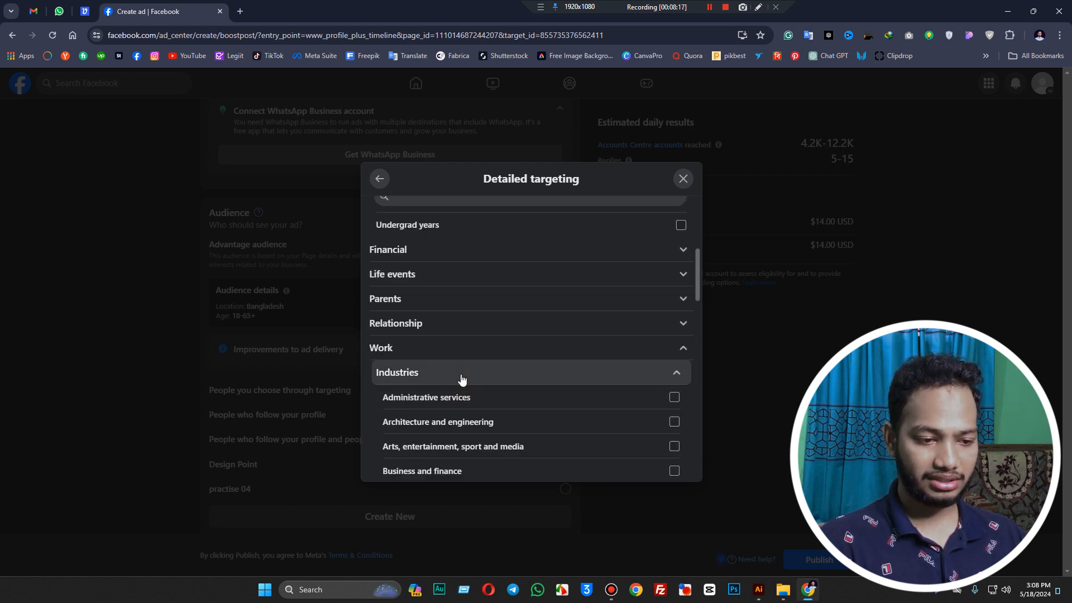
scroll(462, 378, down, 1)
scroll(530, 347, down, 3)
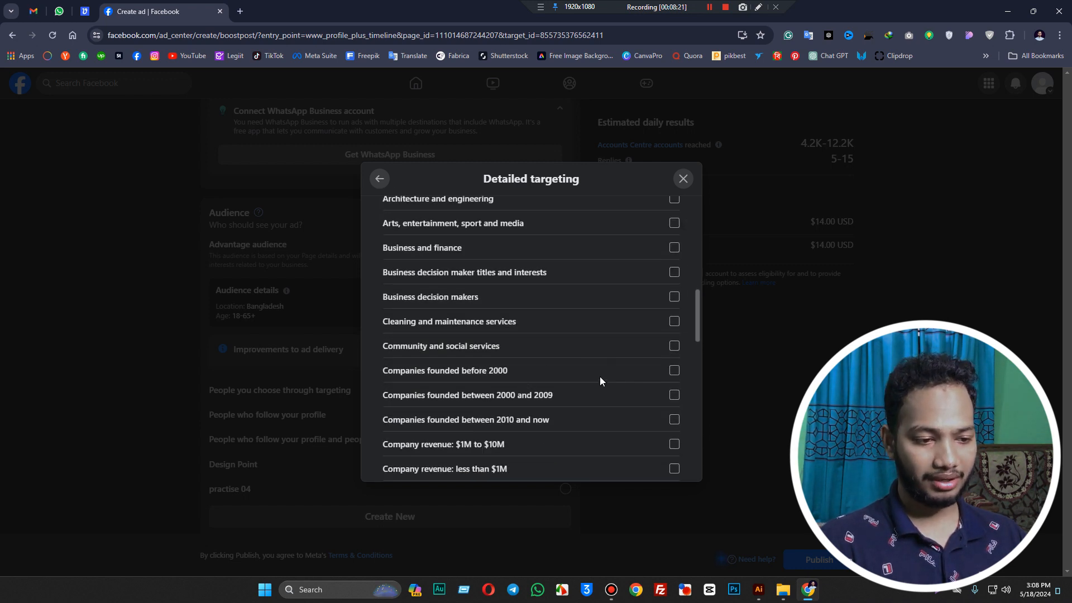
scroll(581, 375, up, 3)
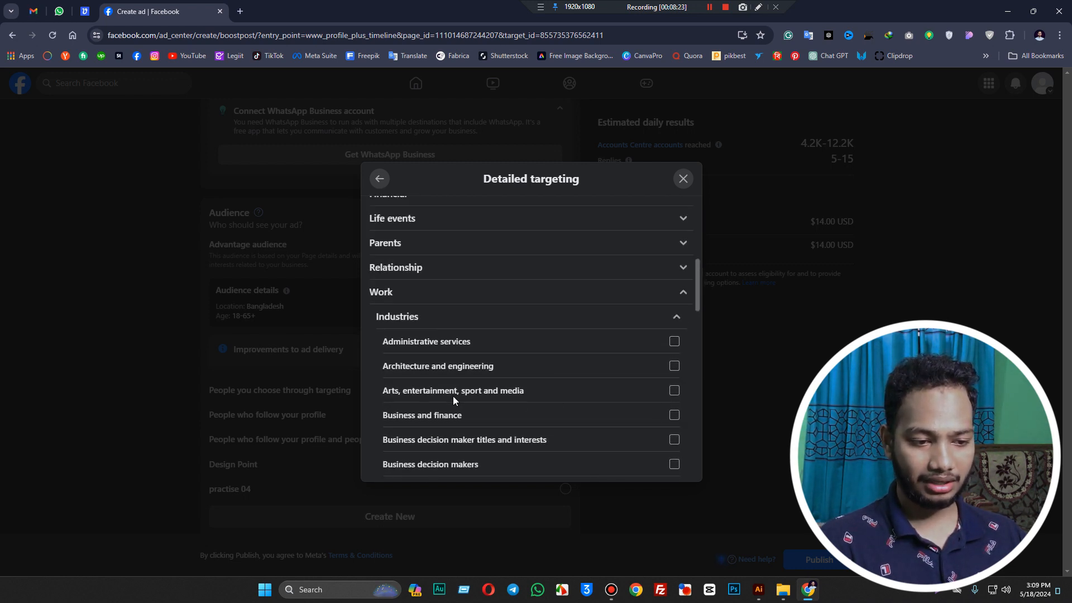
click(673, 393)
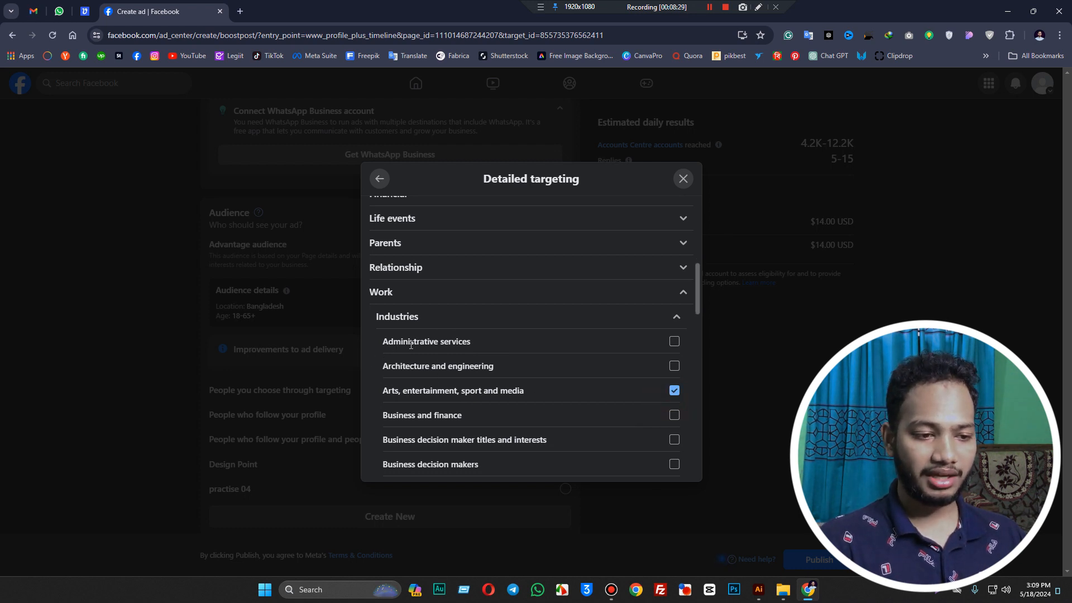
click(674, 342)
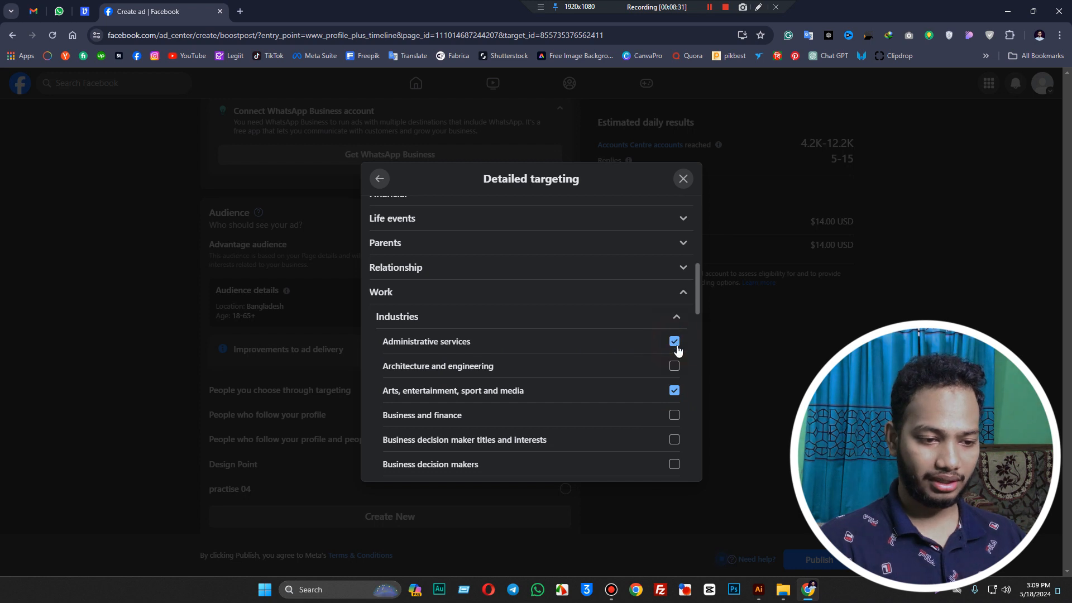
click(674, 366)
scroll(592, 399, down, 1)
click(676, 362)
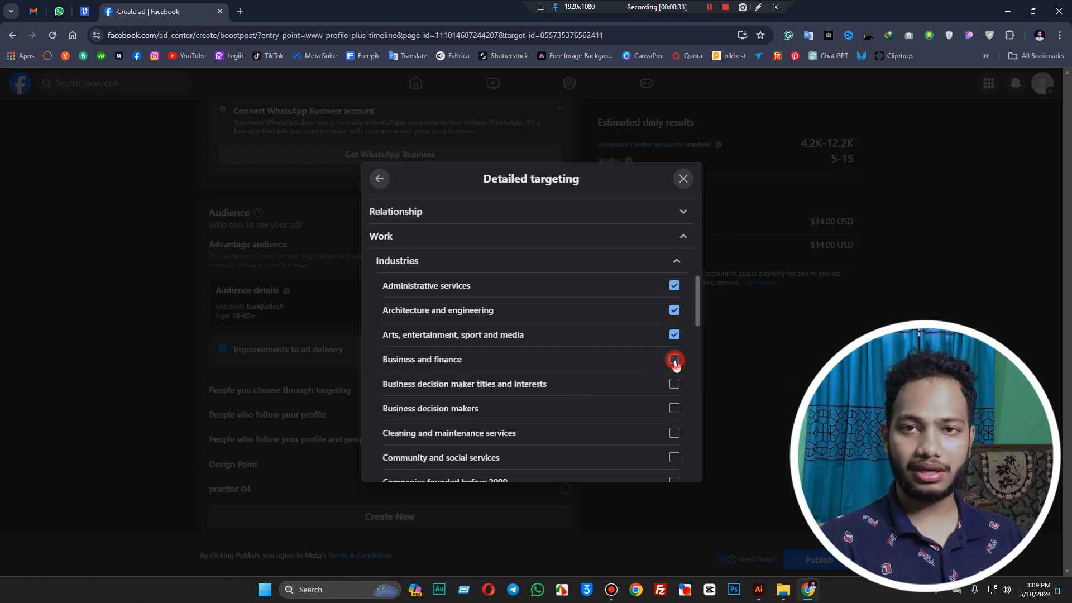
Look through the remaining Work industries and the Business and industry interests, expanding Online (computing).
scroll(595, 380, down, 4)
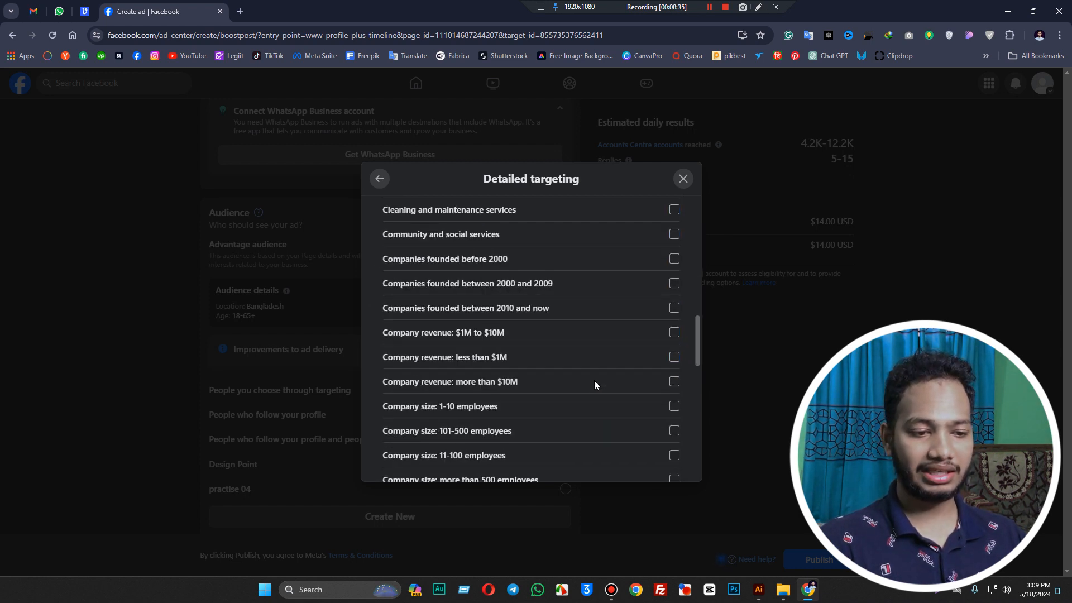
scroll(595, 378, down, 11)
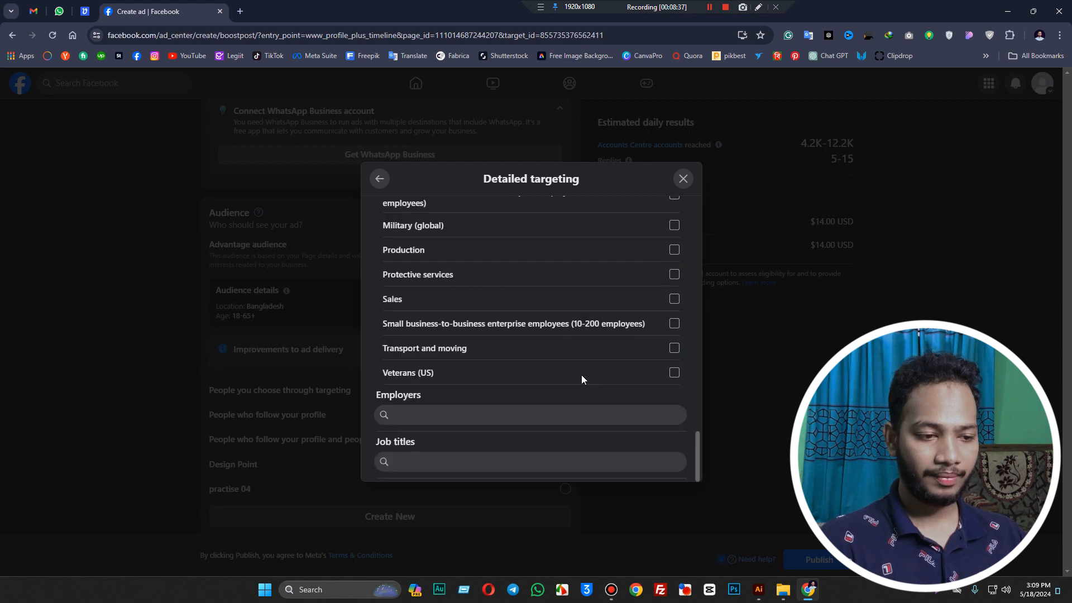
scroll(421, 453, up, 15)
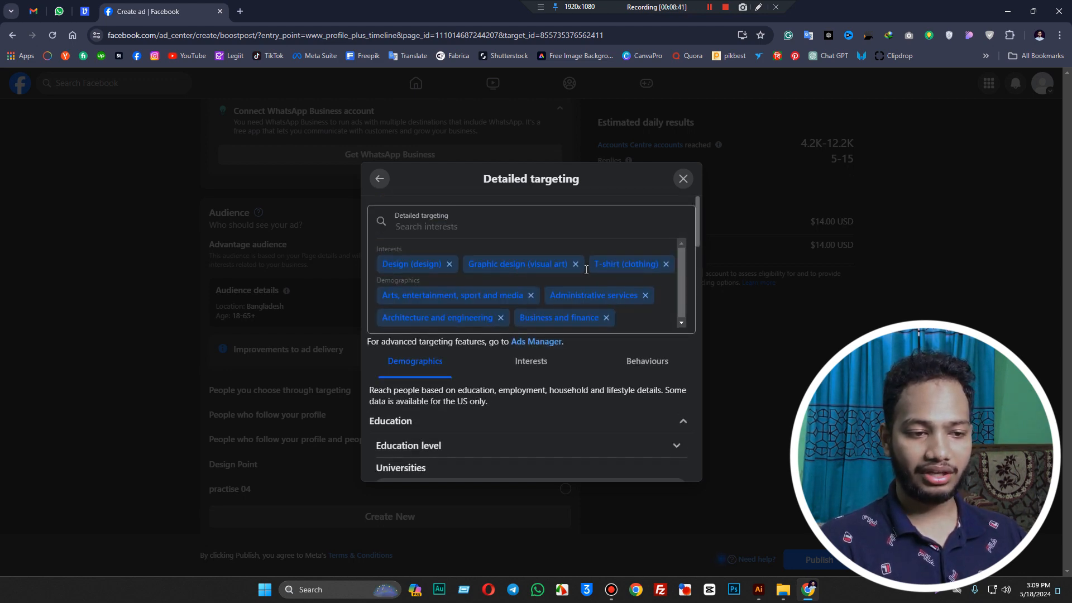
click(520, 370)
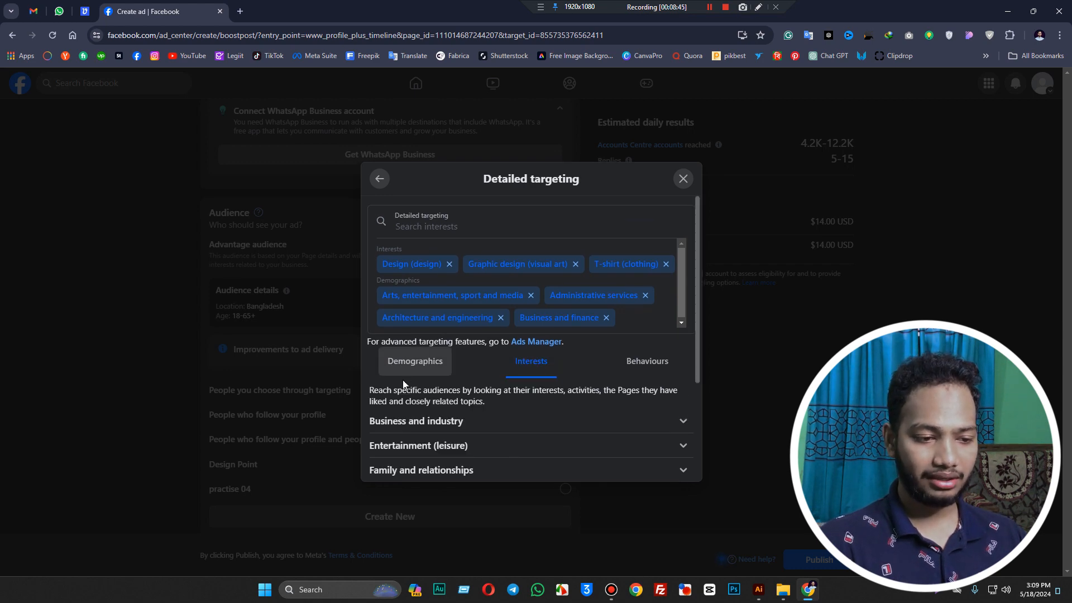
click(428, 421)
scroll(429, 369, down, 3)
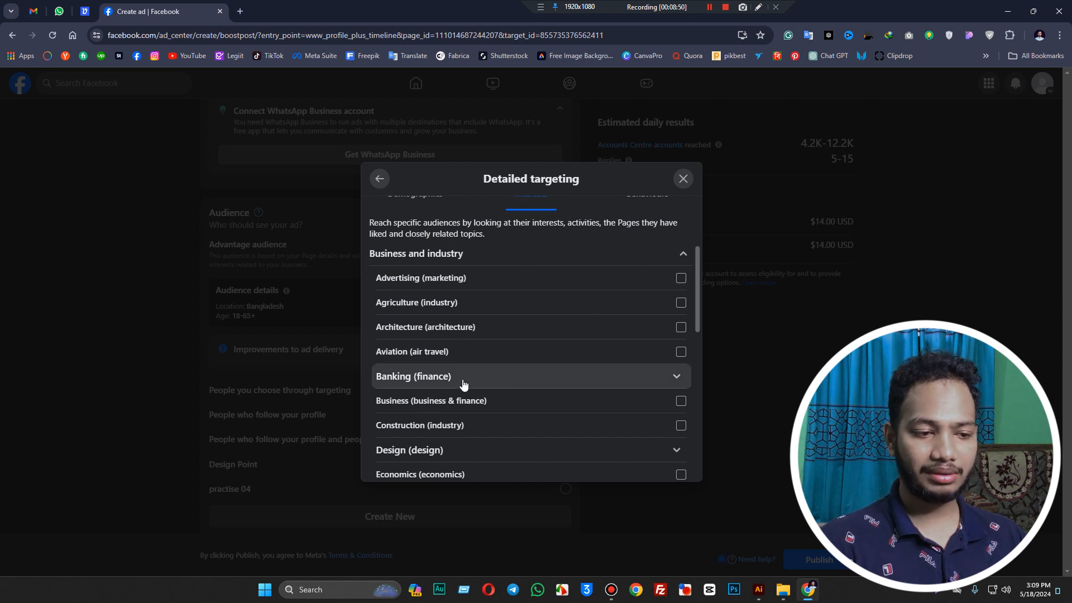
scroll(462, 385, down, 3)
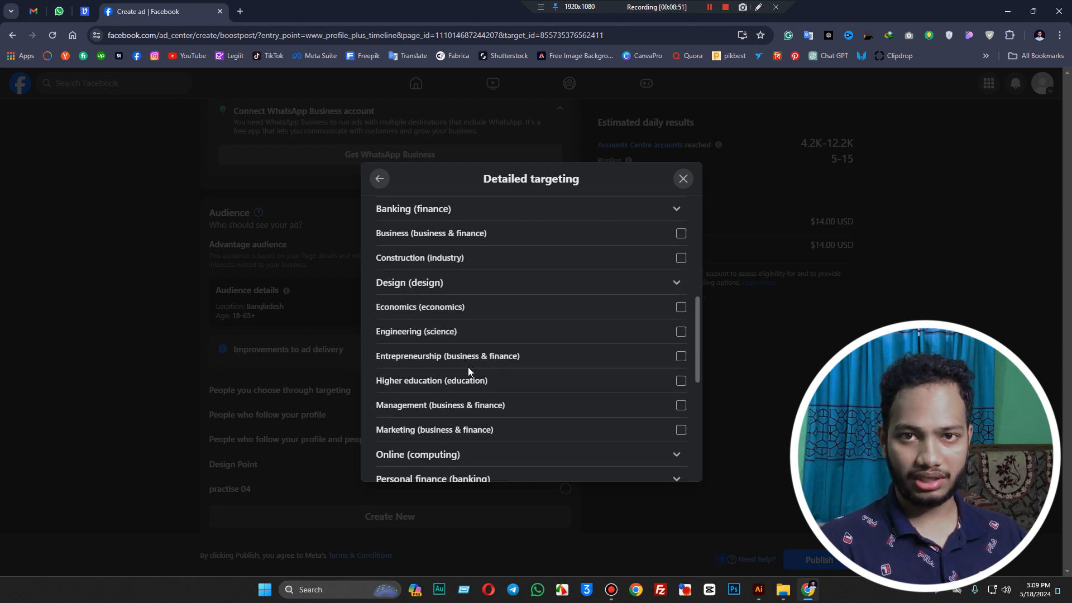
scroll(474, 364, down, 1)
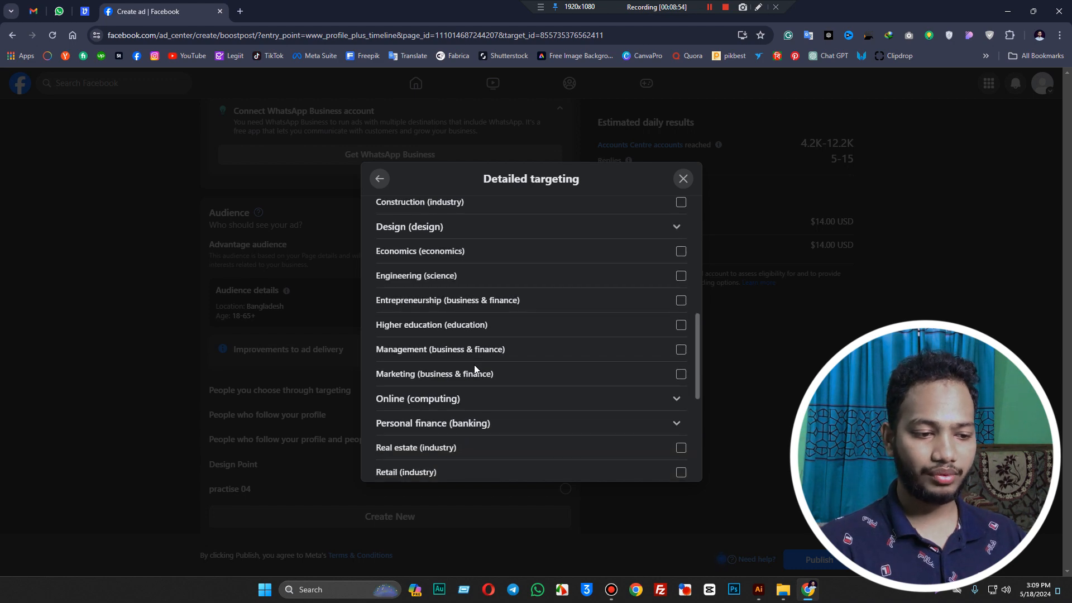
scroll(475, 365, down, 1)
click(676, 344)
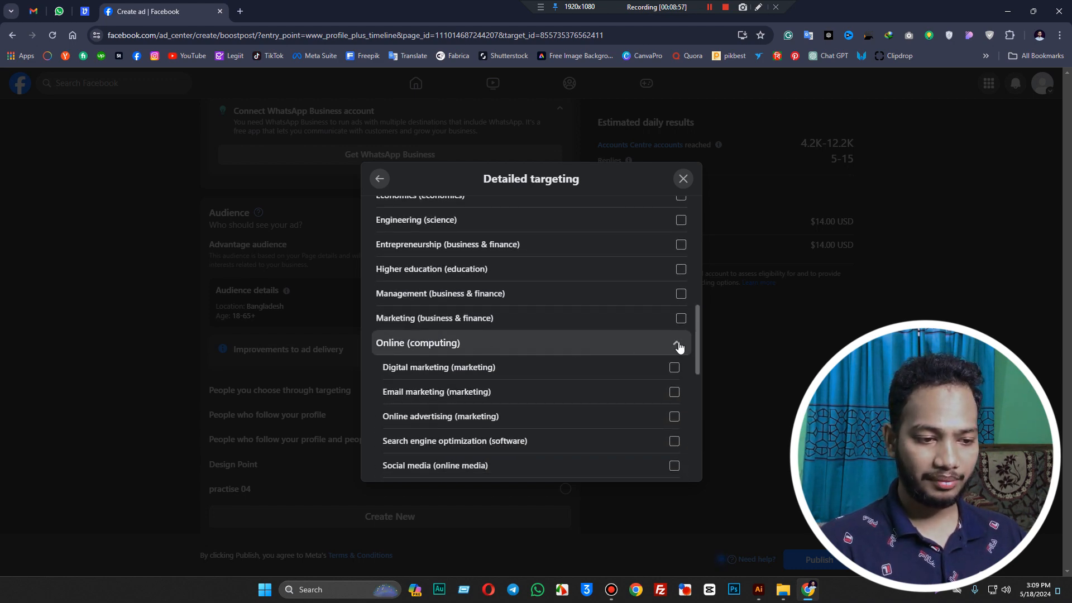
scroll(555, 323, up, 8)
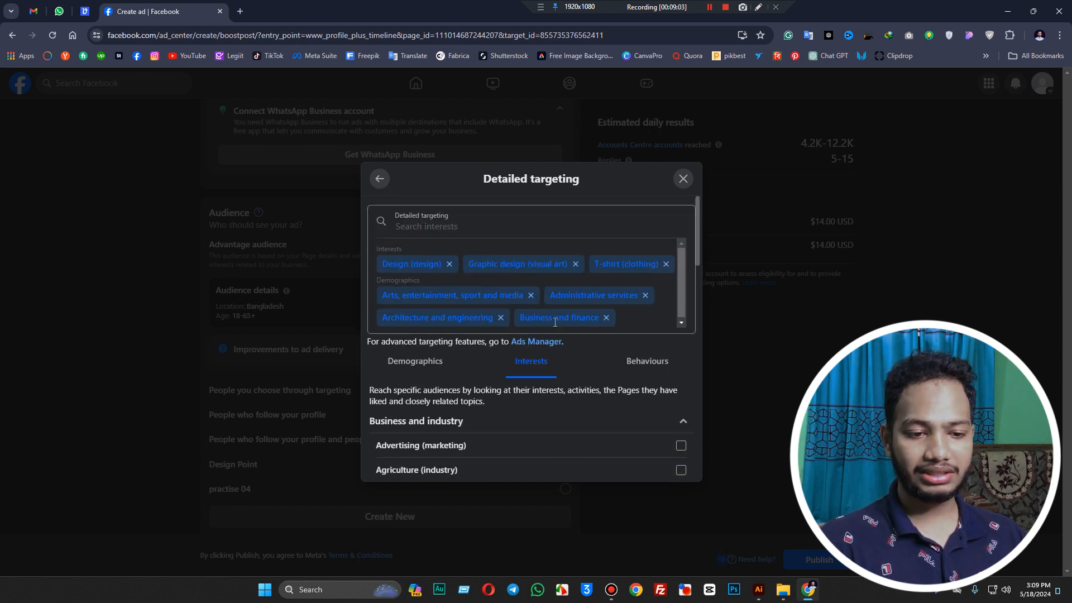
Browse the behaviour targeting categories and expand Digital activities to view its options.
click(656, 365)
scroll(520, 379, down, 2)
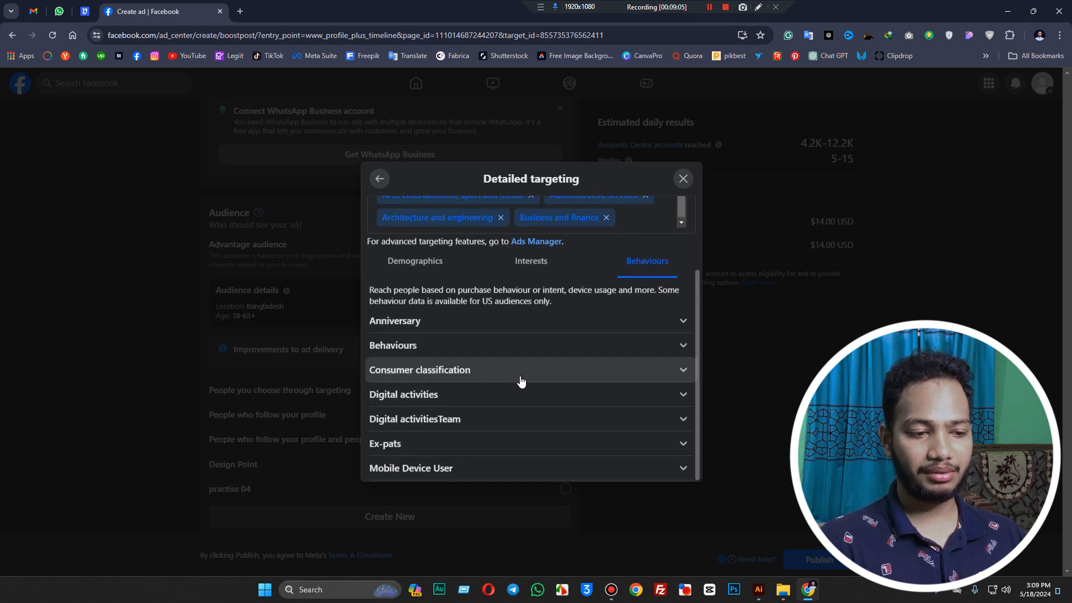
click(462, 394)
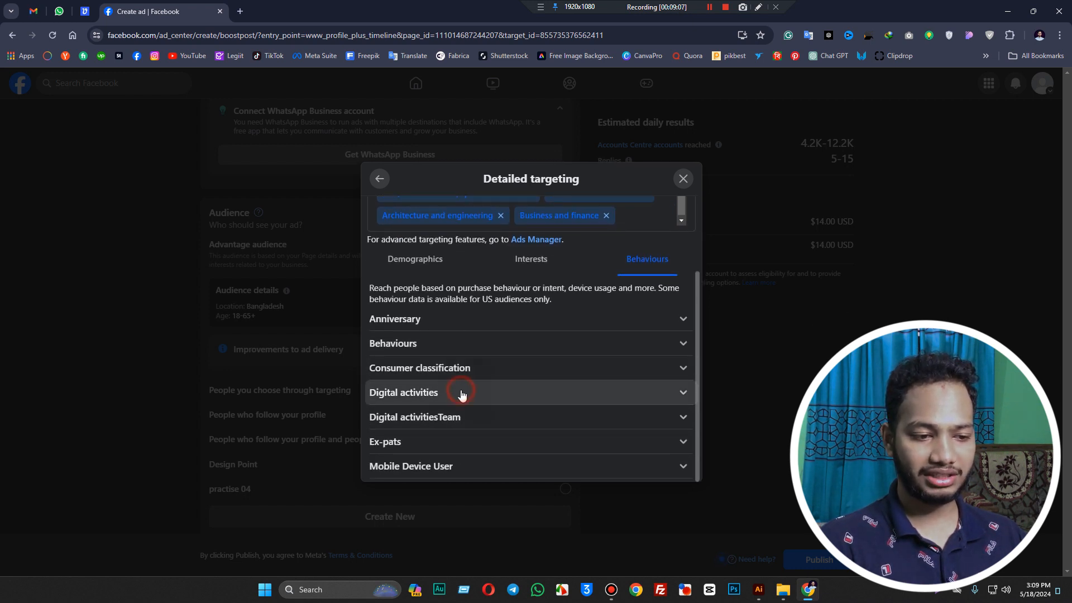
scroll(570, 309, down, 6)
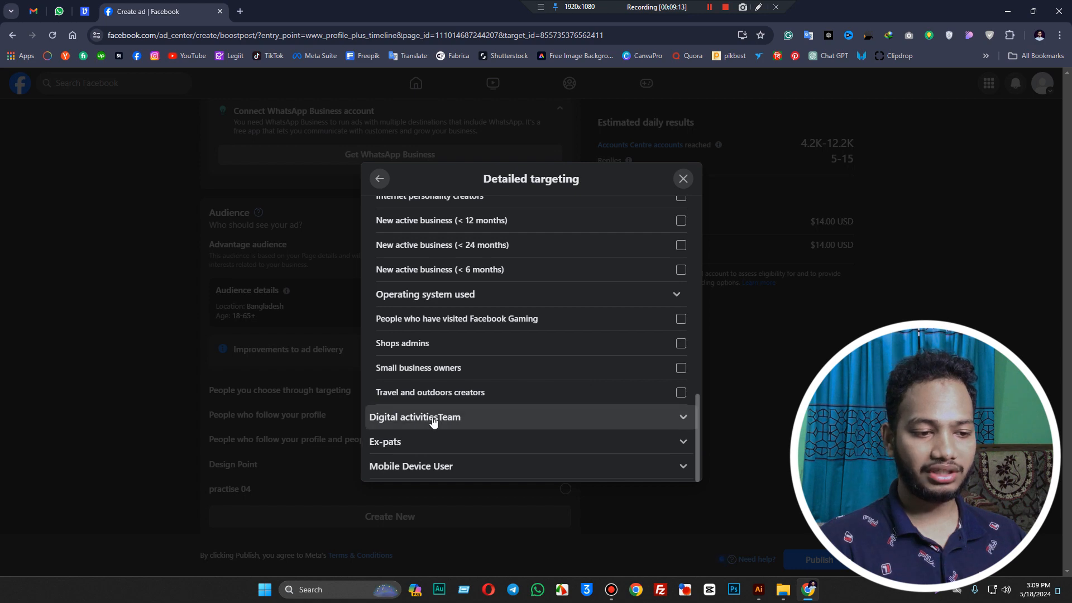
scroll(473, 371, up, 12)
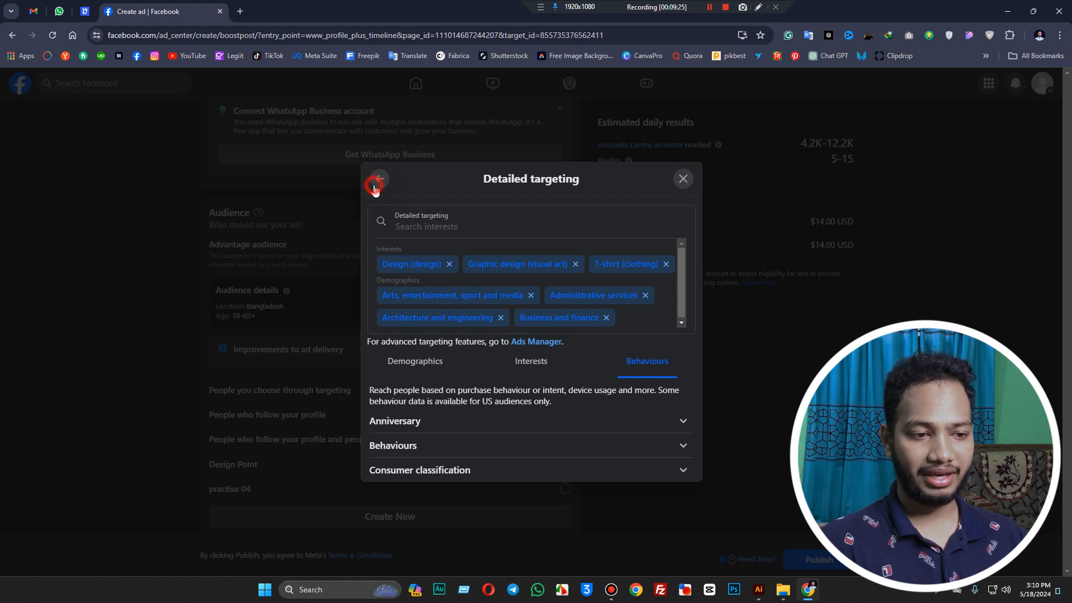
Return from detailed targeting to the audience settings and save the edited audience.
click(378, 180)
scroll(568, 444, down, 2)
click(630, 526)
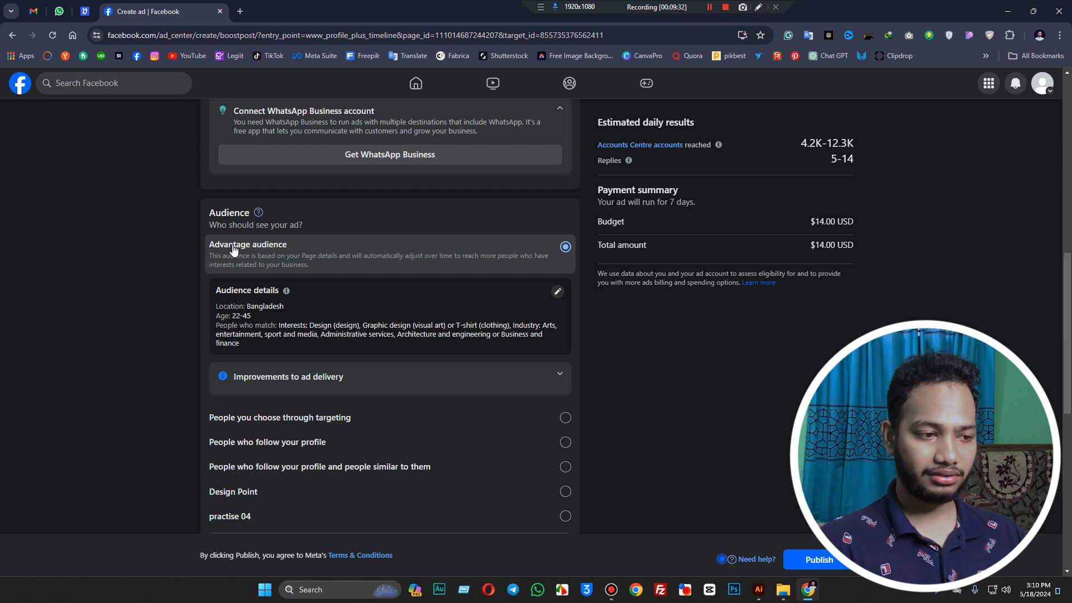
Set the ad's duration to 5 days.
scroll(233, 250, down, 4)
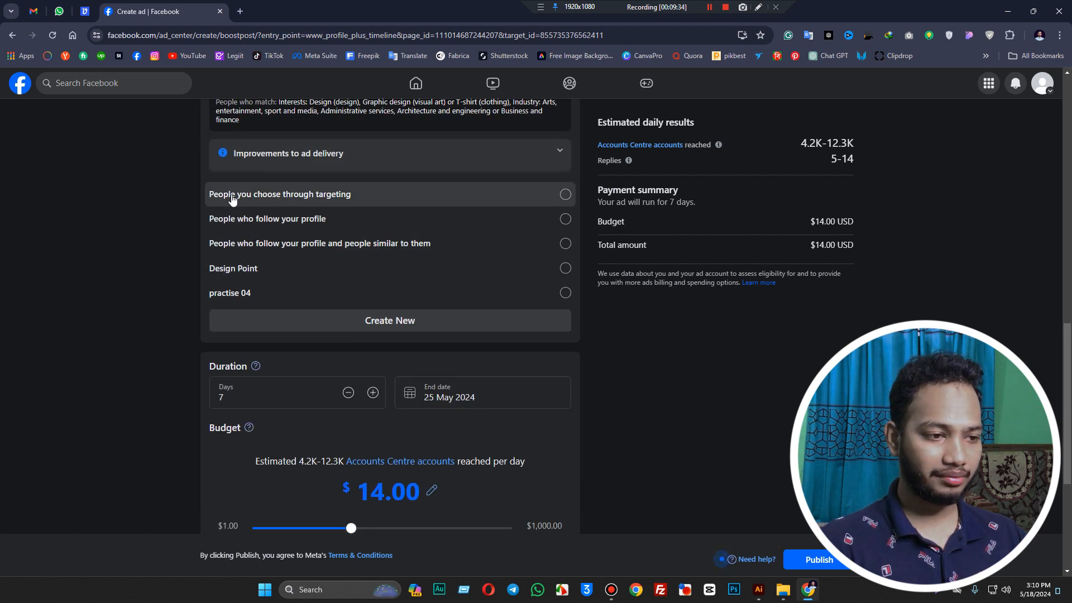
scroll(224, 184, up, 2)
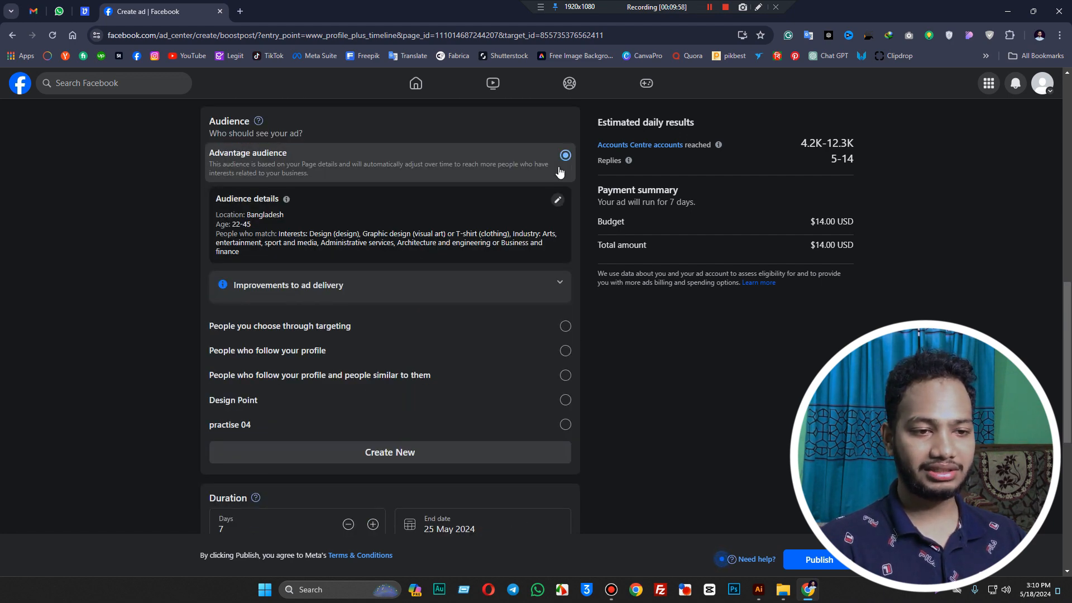
scroll(560, 208, down, 5)
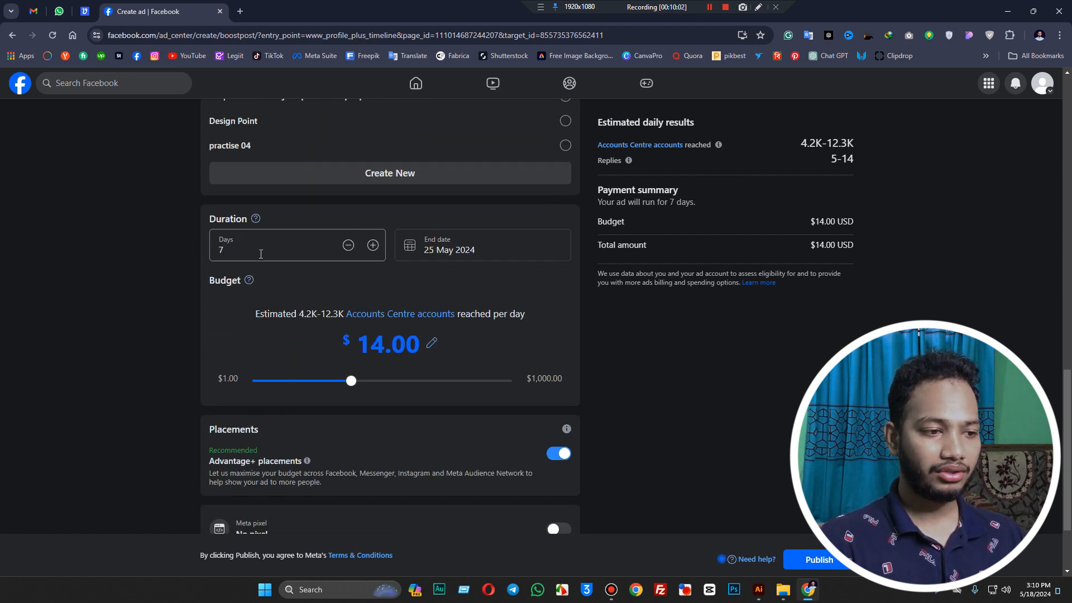
double_click(248, 251)
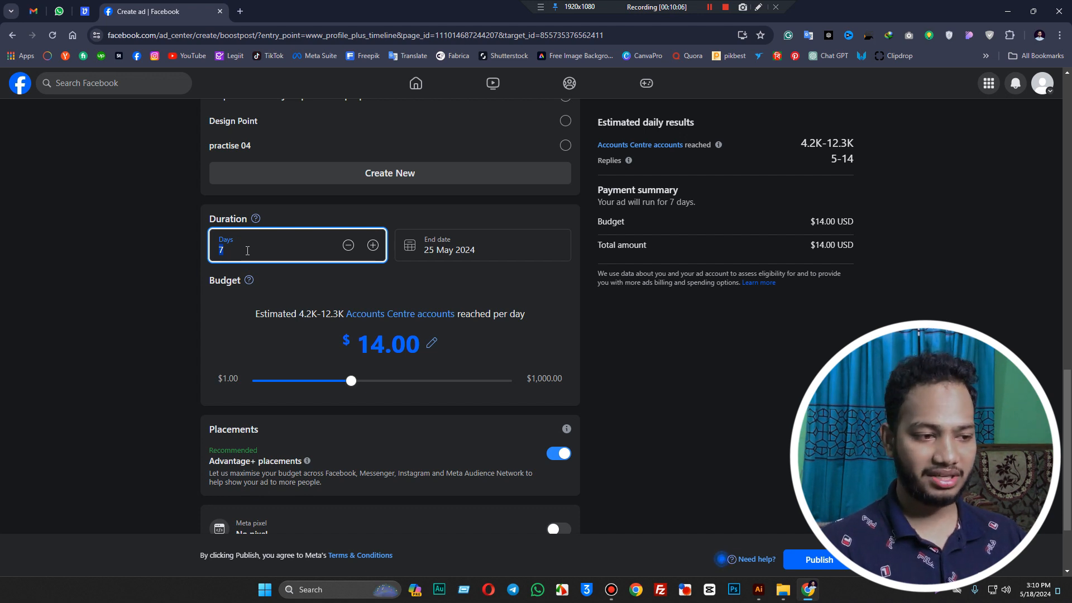
text(5)
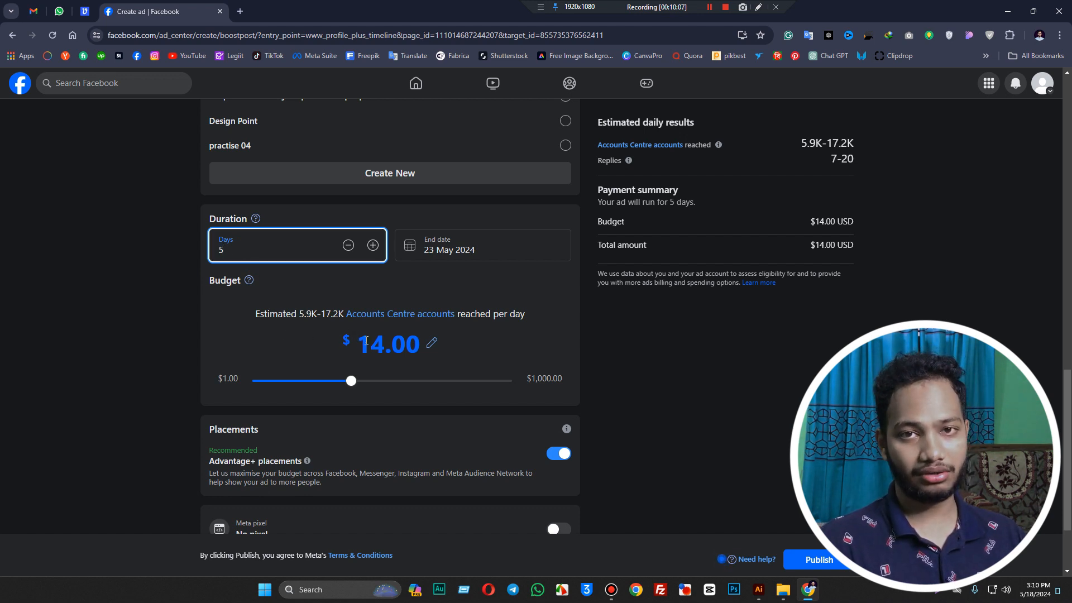
Lower the ad's total budget to $5.00.
drag(351, 382, 295, 392)
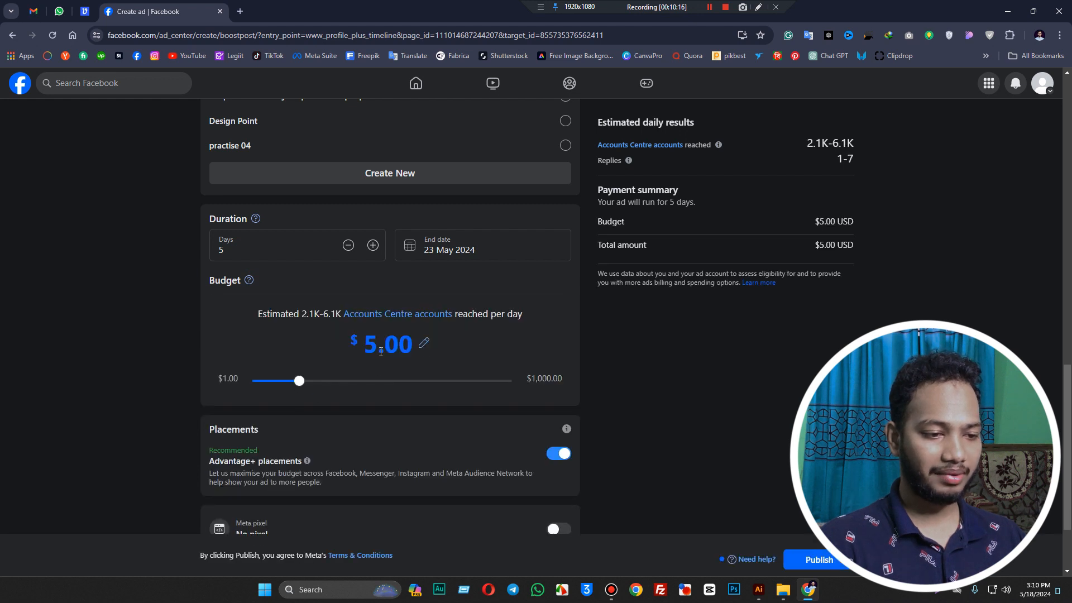
click(381, 352)
drag(372, 347, 418, 346)
click(393, 345)
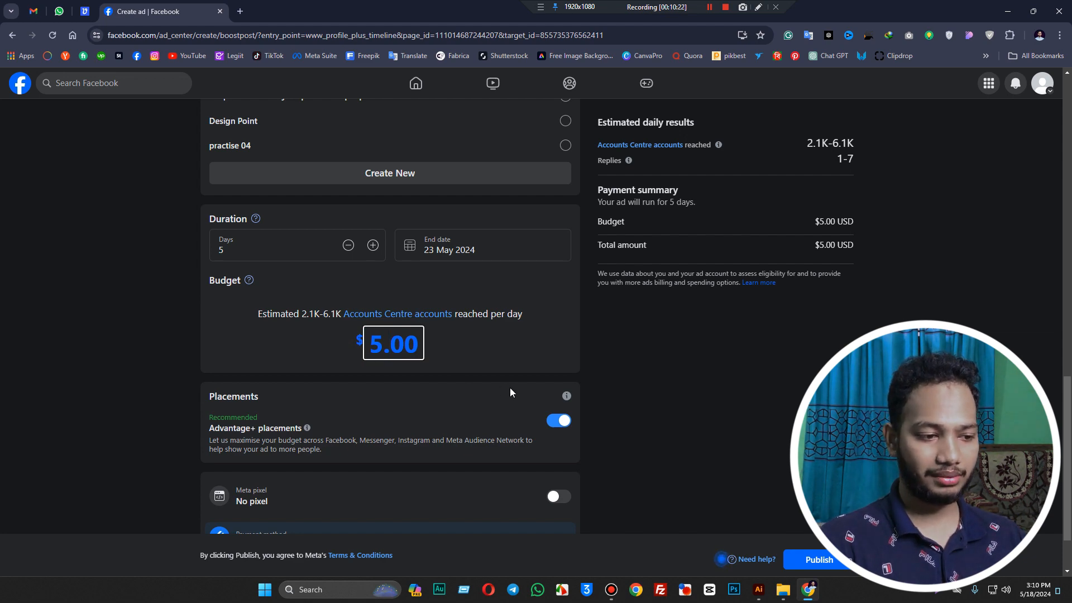
scroll(536, 388, down, 2)
Open the end date calendar in the duration settings and pick 23 May 2024.
scroll(536, 444, up, 4)
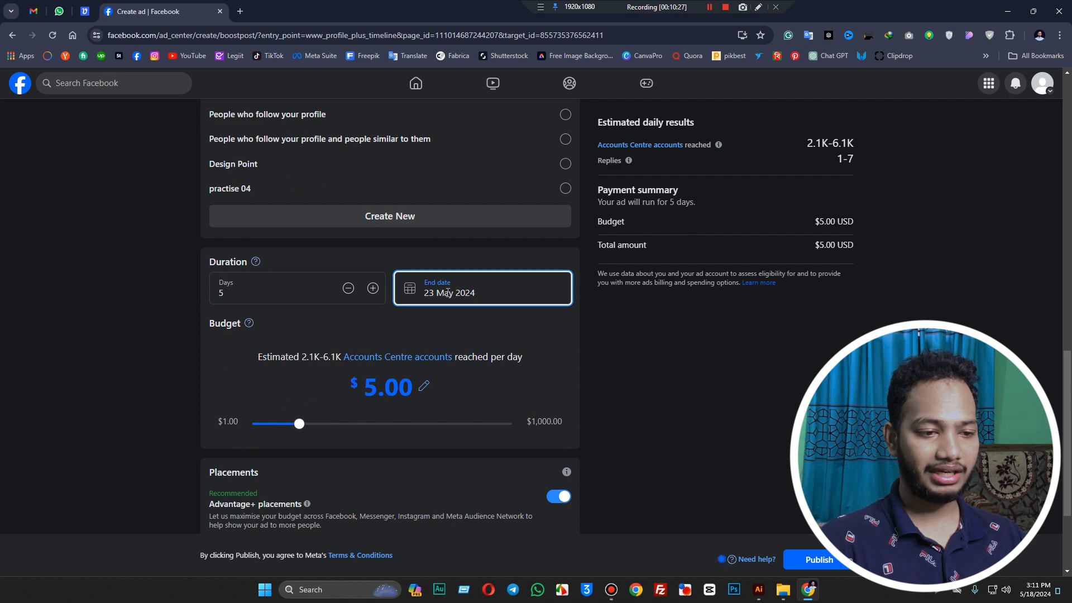
scroll(441, 292, up, 1)
click(224, 337)
click(445, 341)
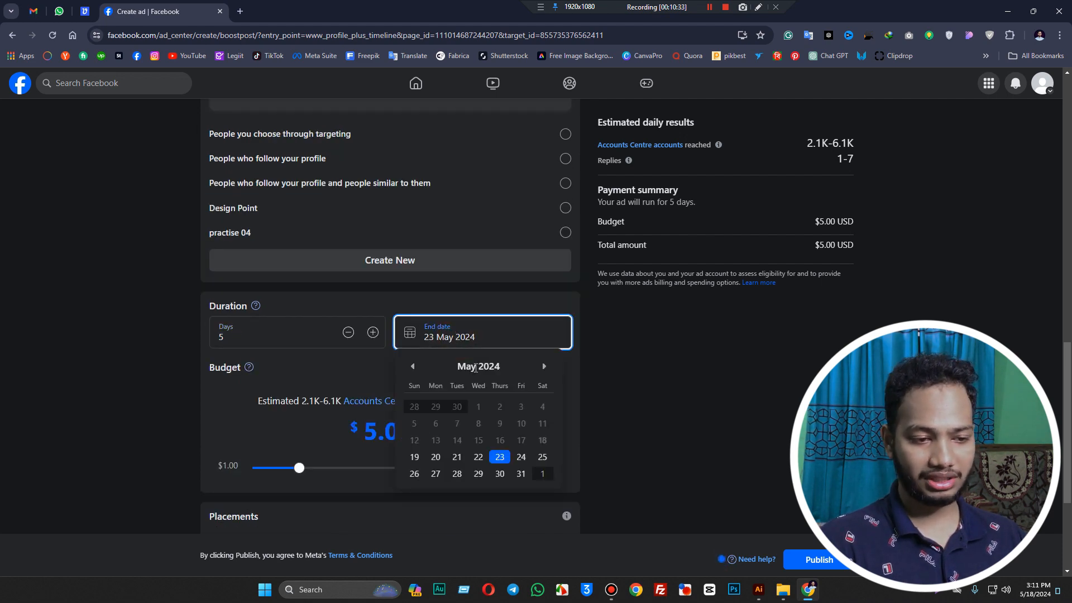
scroll(226, 335, down, 1)
click(498, 403)
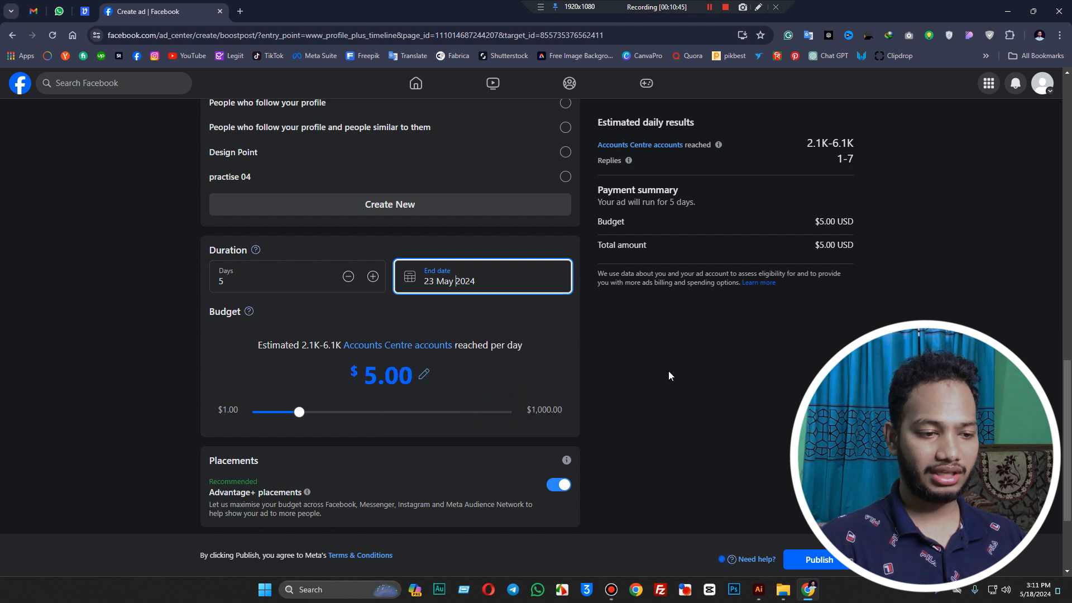
Review the placements, payment method, audience and messaging settings of the boosted post.
scroll(482, 304, down, 2)
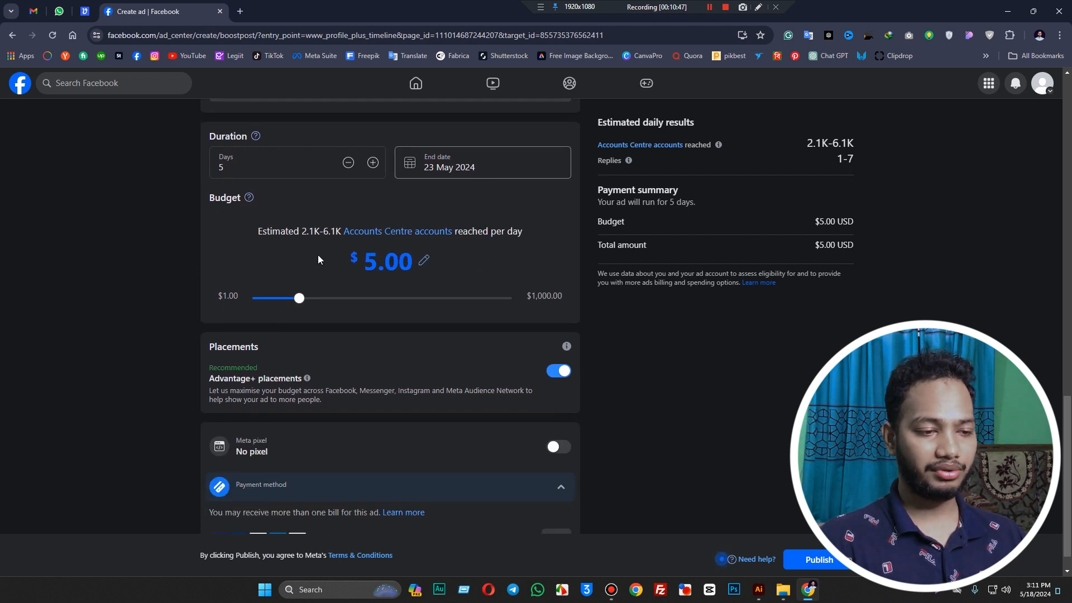
scroll(323, 274, down, 1)
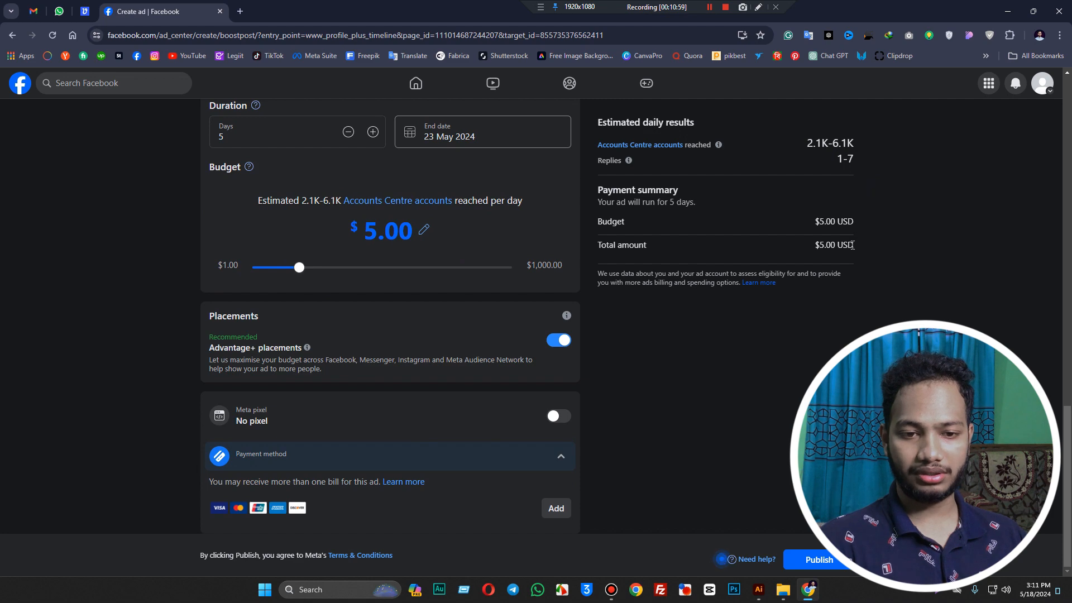
scroll(392, 319, up, 8)
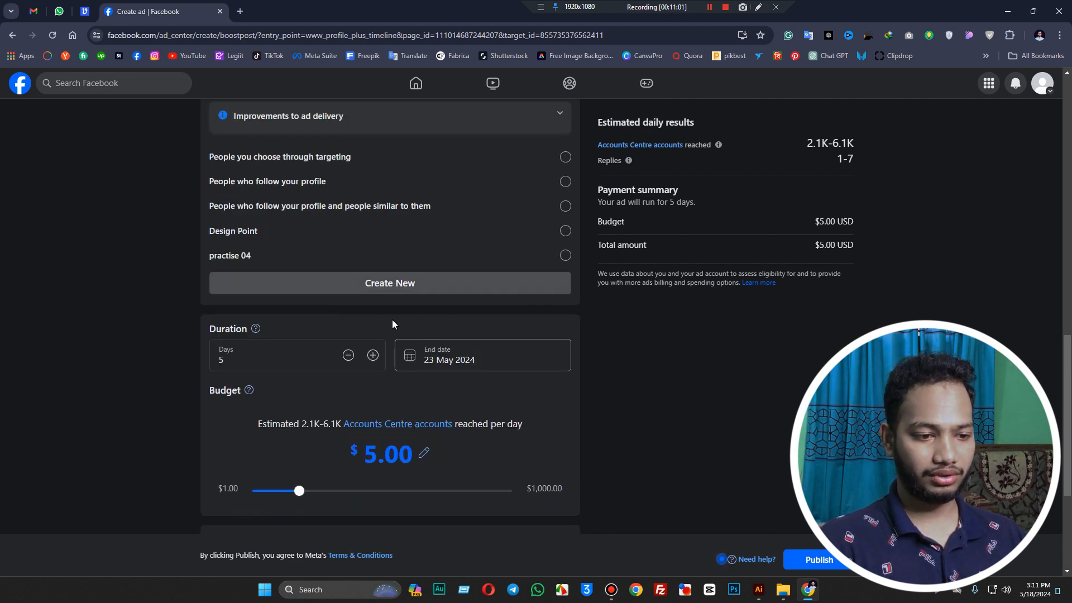
scroll(370, 252, up, 3)
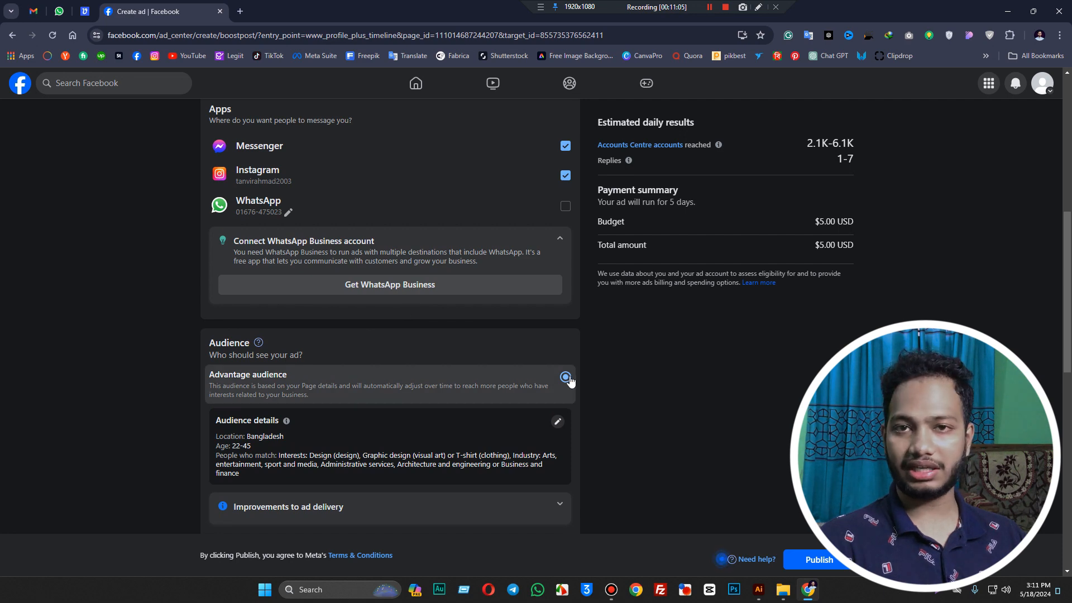
scroll(564, 377, down, 1)
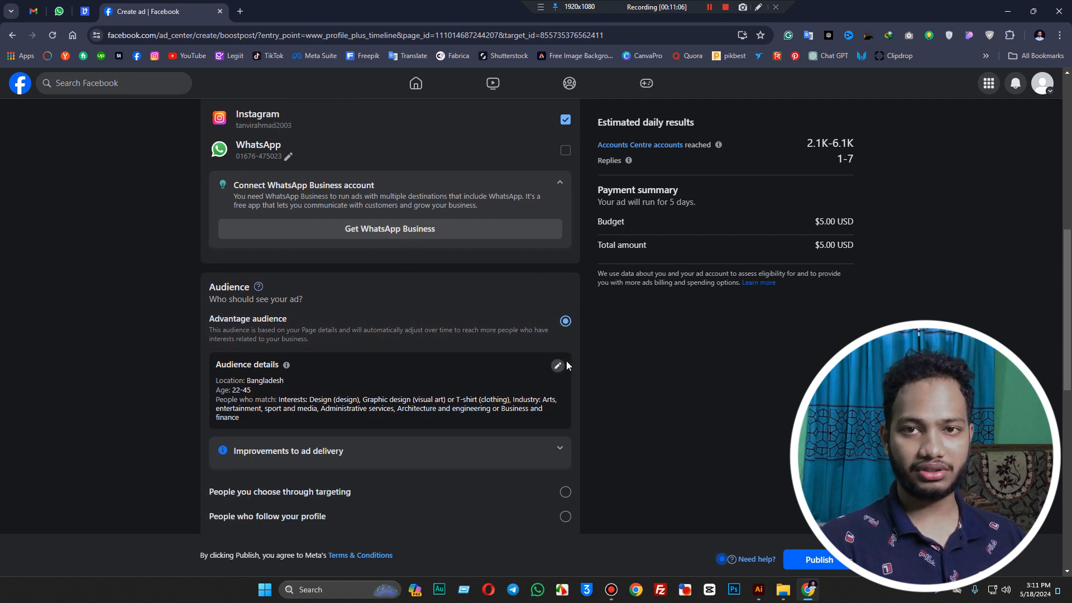
scroll(568, 360, up, 2)
scroll(589, 371, up, 6)
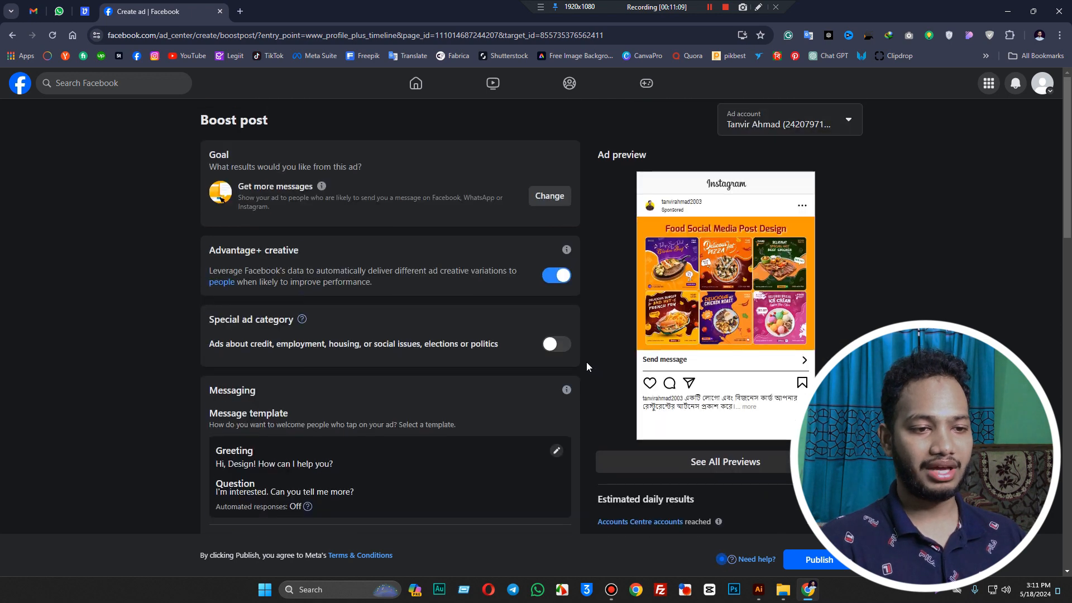
Change the ad's goal to Get more engagement, save it and check the audience settings for that goal.
click(549, 196)
click(680, 340)
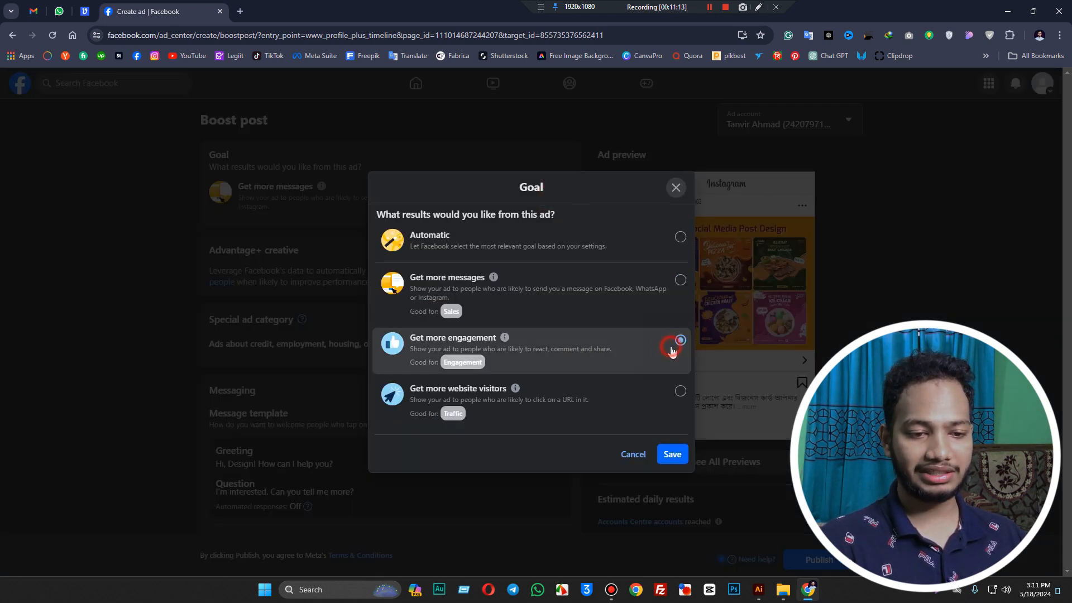
click(671, 453)
scroll(489, 294, down, 5)
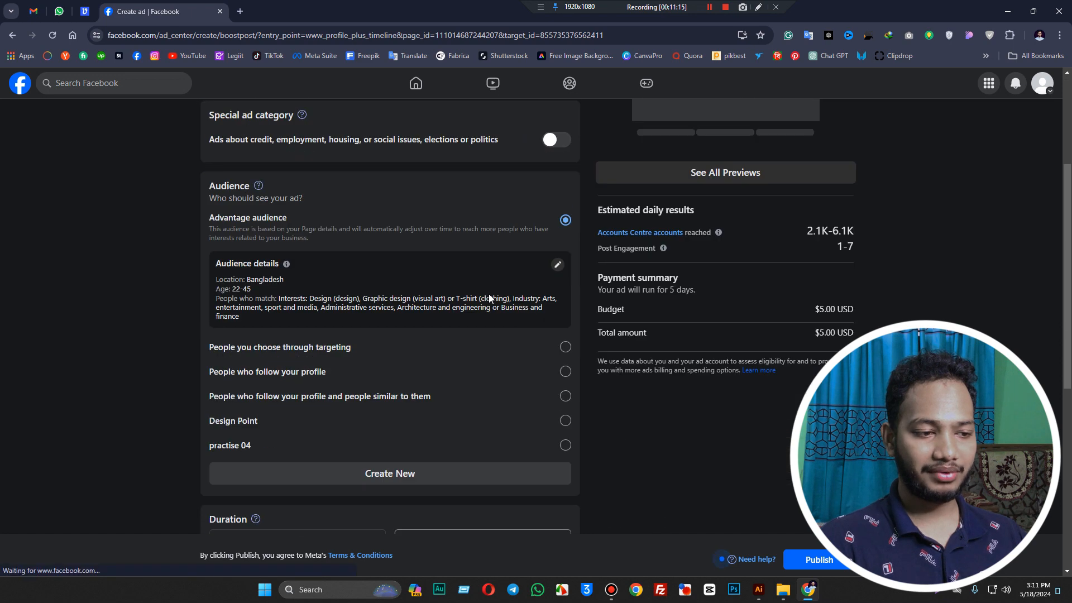
scroll(433, 282, up, 4)
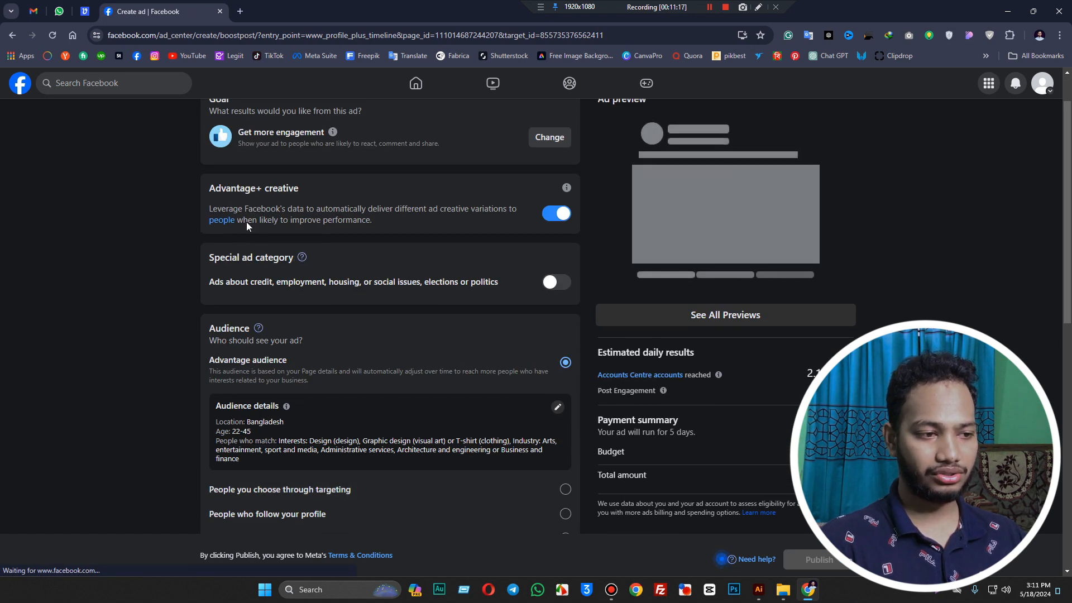
scroll(336, 212, up, 1)
scroll(307, 402, down, 3)
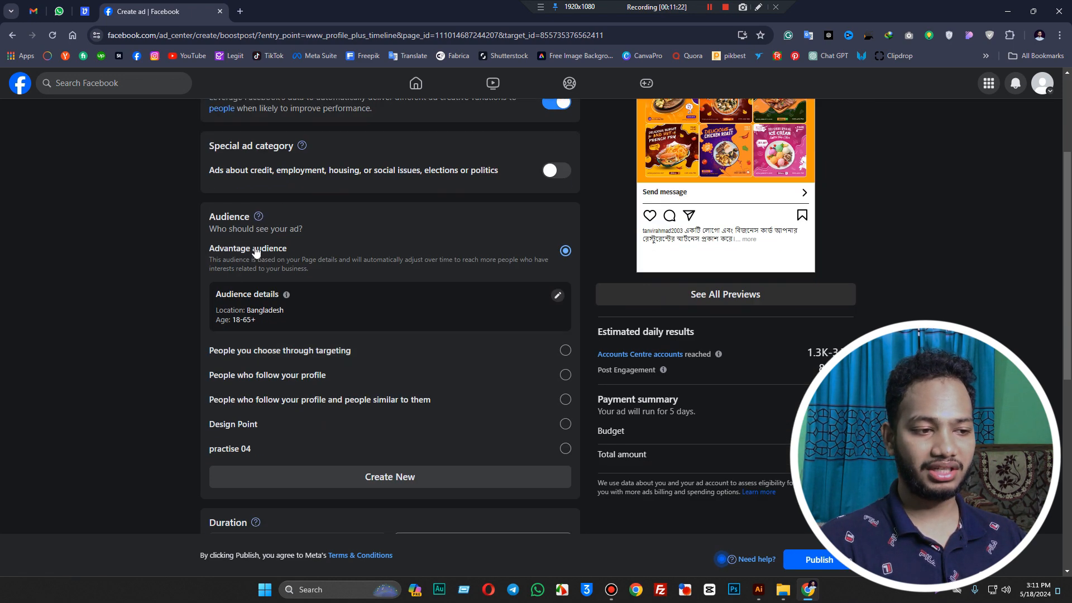
scroll(612, 352, up, 3)
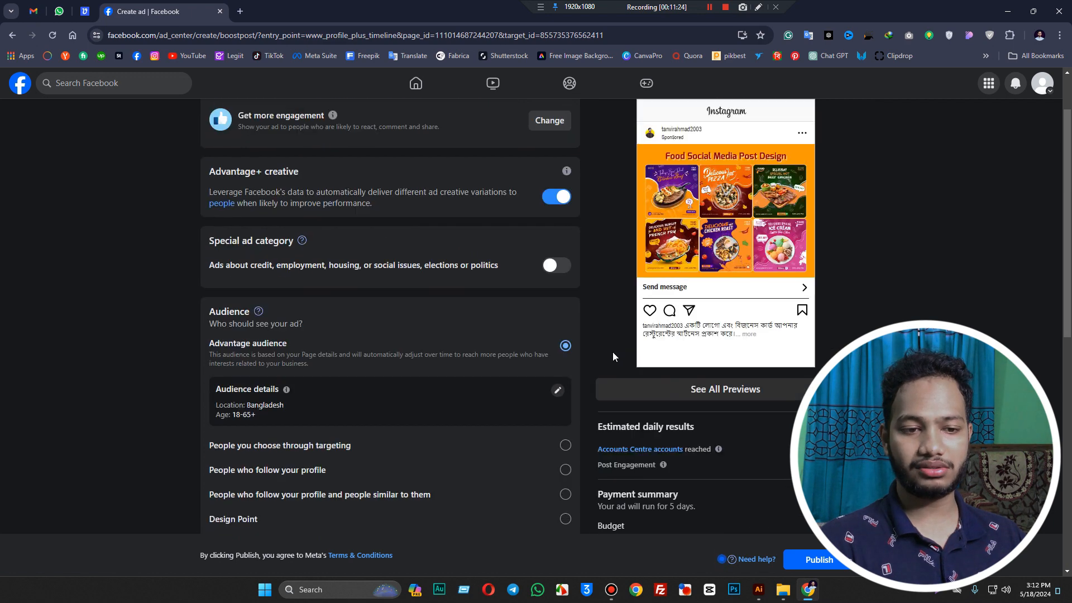
Change the ad's goal to Get more messages and save it.
click(552, 189)
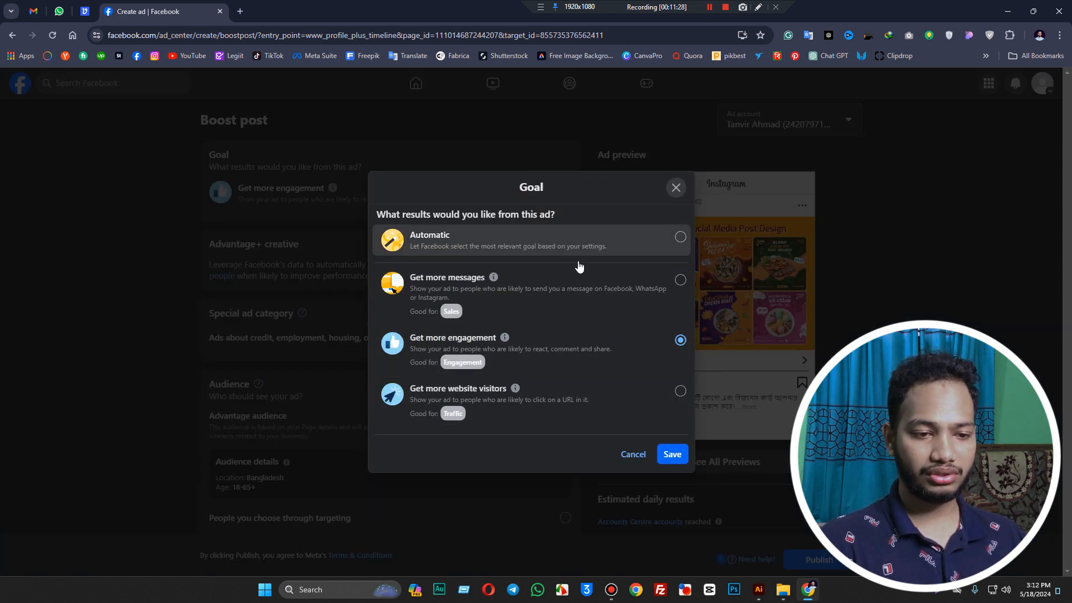
click(683, 280)
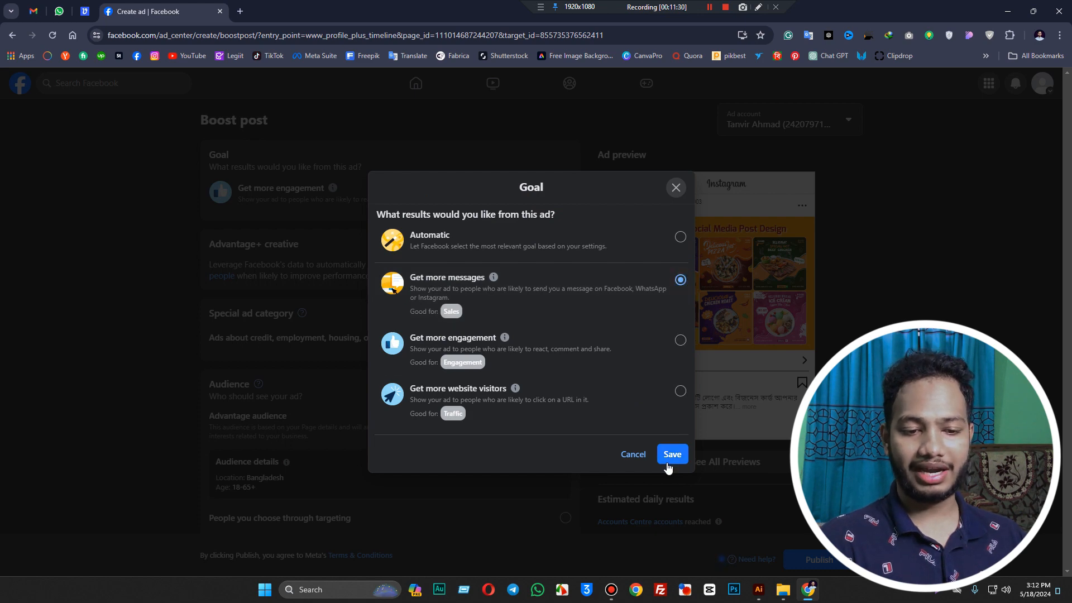
click(672, 455)
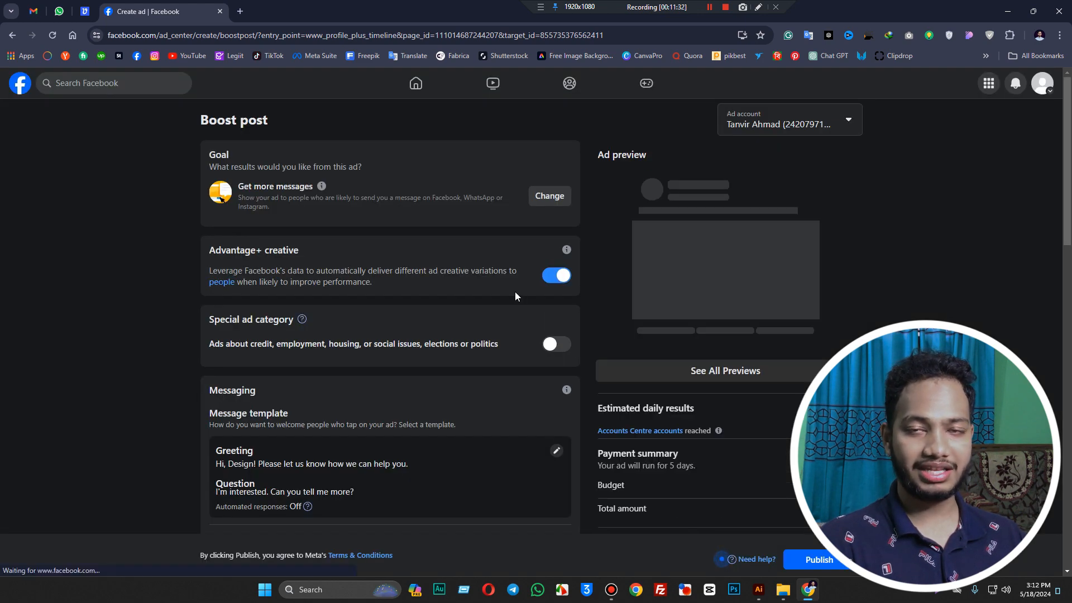
Check which payment methods can be added for the ad, then close the payment information without adding one.
scroll(525, 299, down, 5)
scroll(525, 300, down, 14)
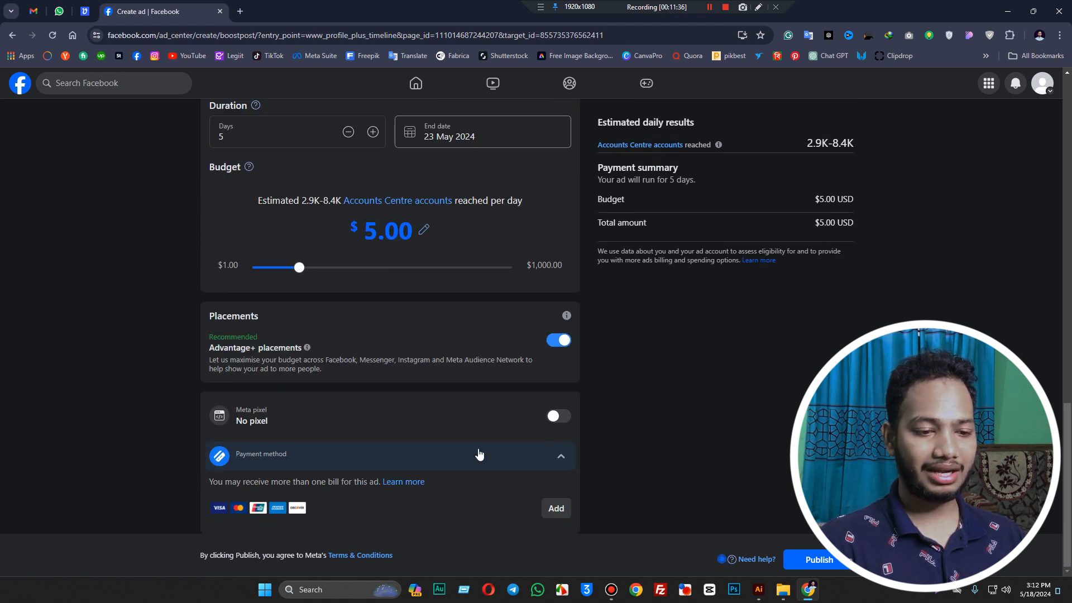
click(557, 508)
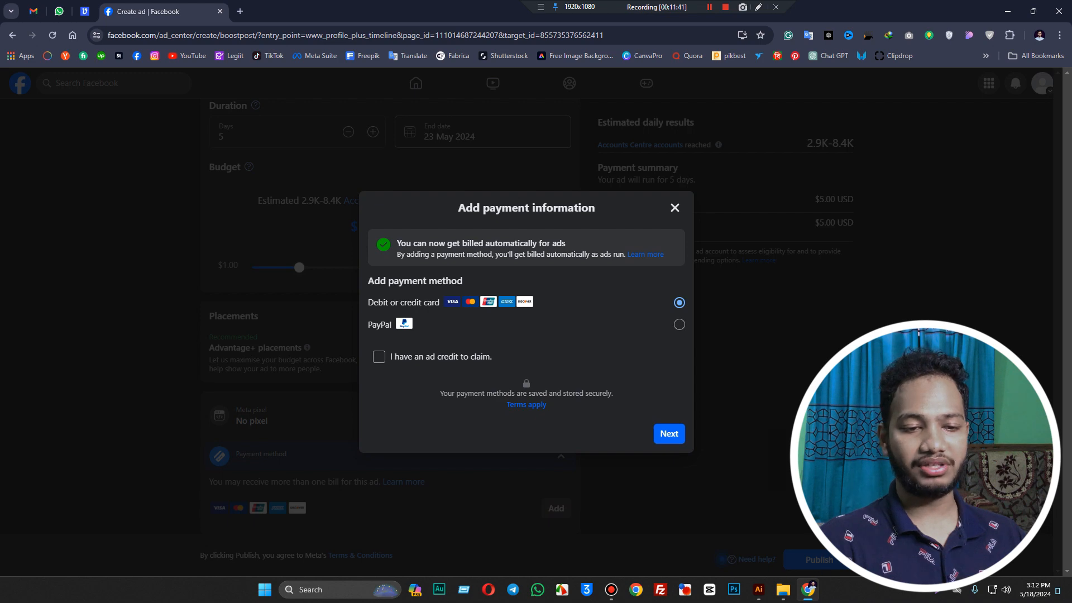
click(675, 207)
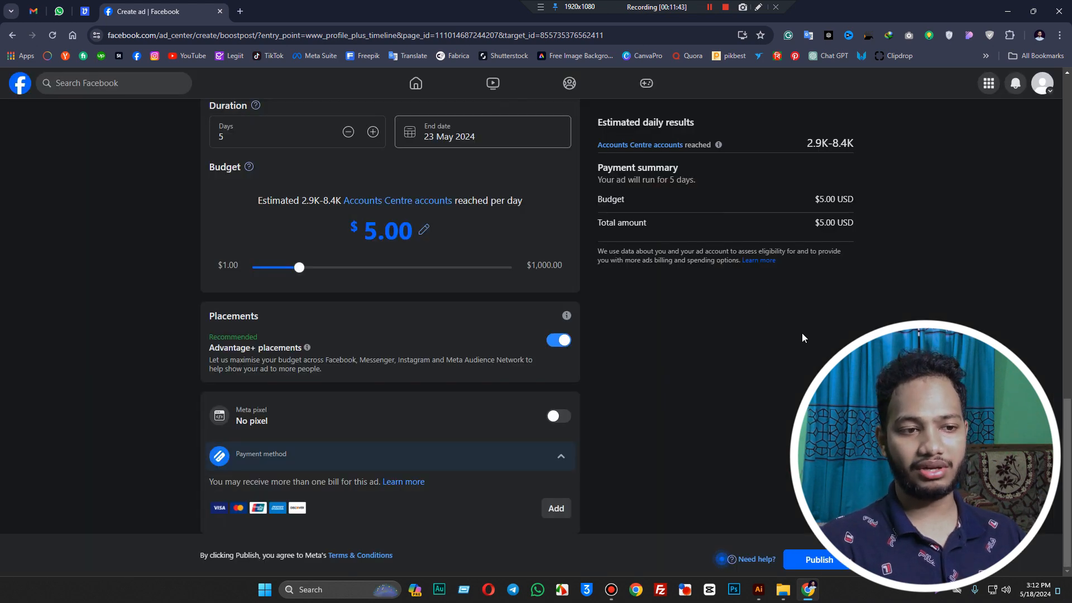
Review the boosted post's goal, ad preview, message template, messaging apps, audience and payment summary.
scroll(802, 338, up, 12)
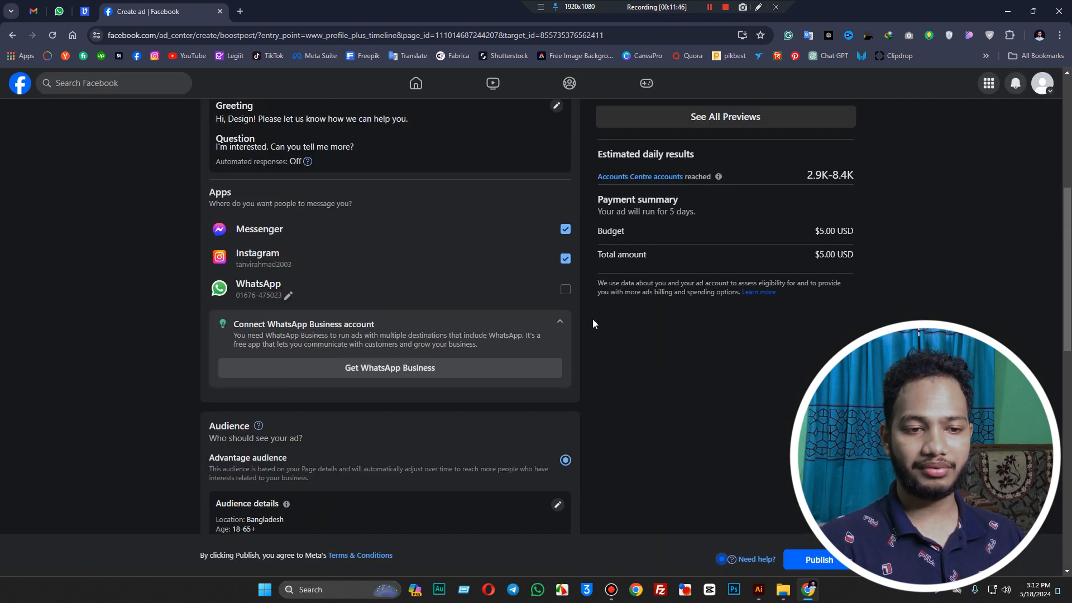
scroll(593, 323, up, 5)
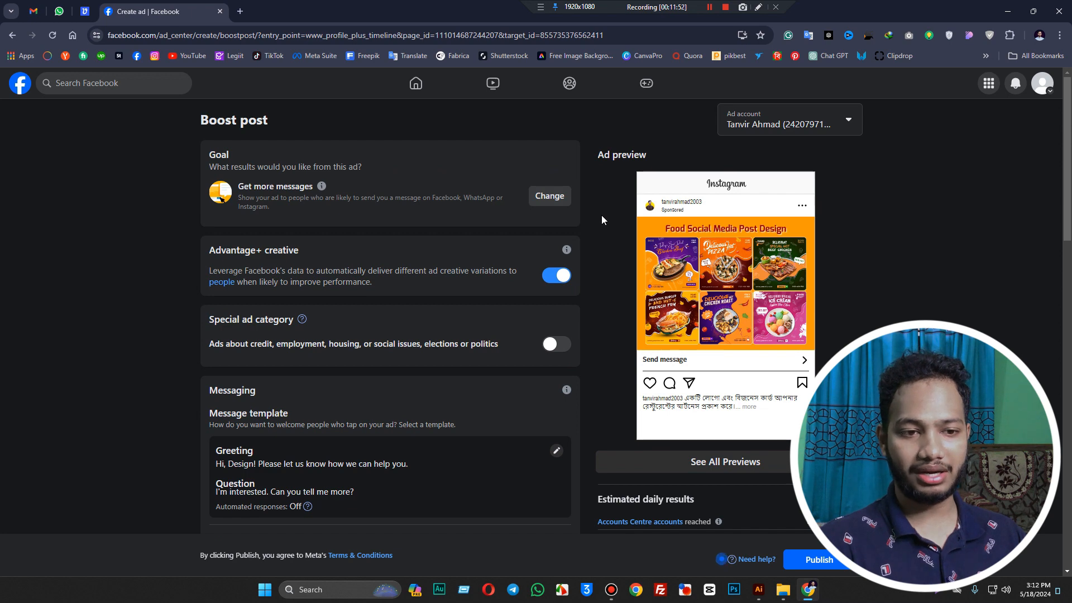
scroll(602, 216, down, 5)
scroll(589, 233, down, 2)
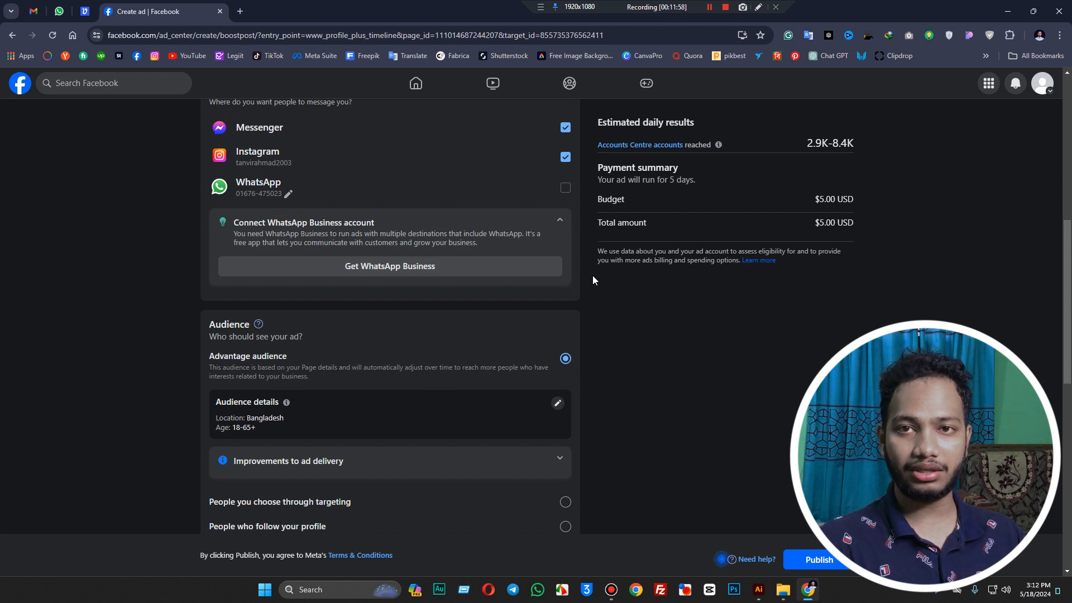
scroll(592, 276, up, 1)
scroll(592, 280, up, 1)
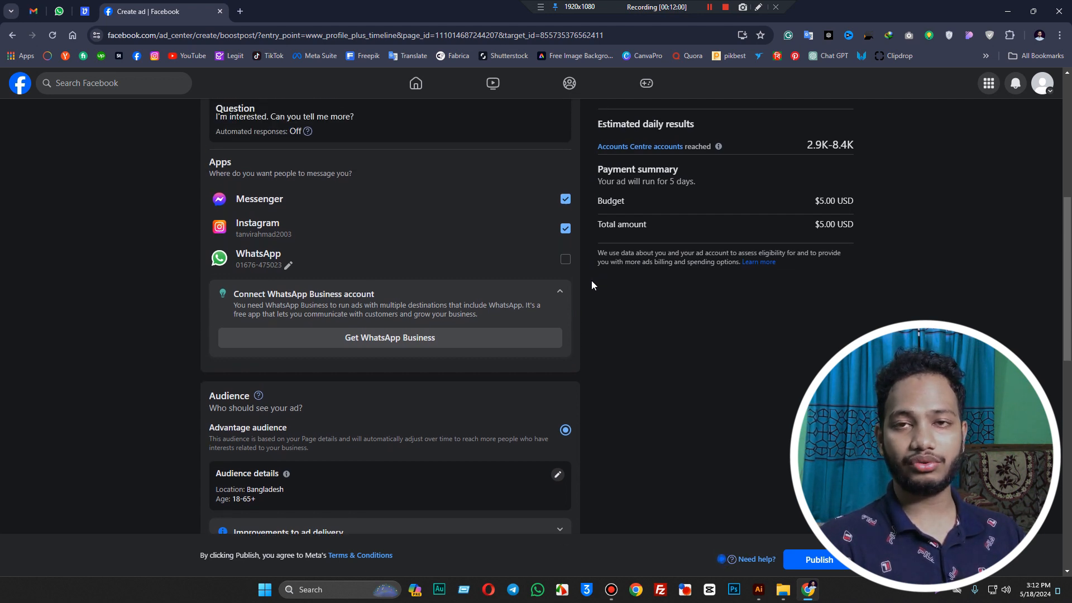
scroll(592, 280, up, 1)
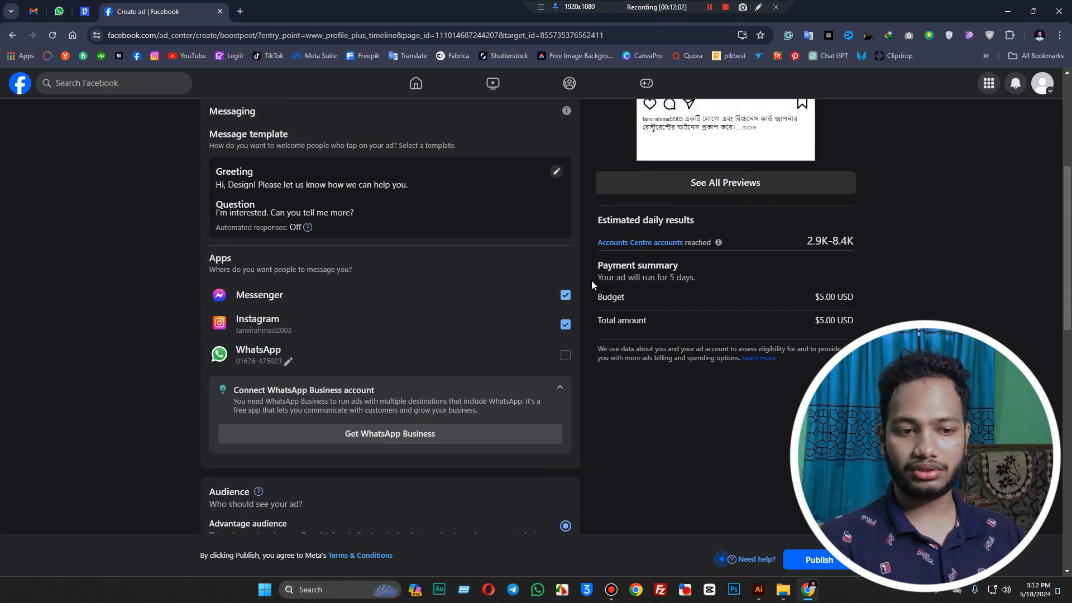